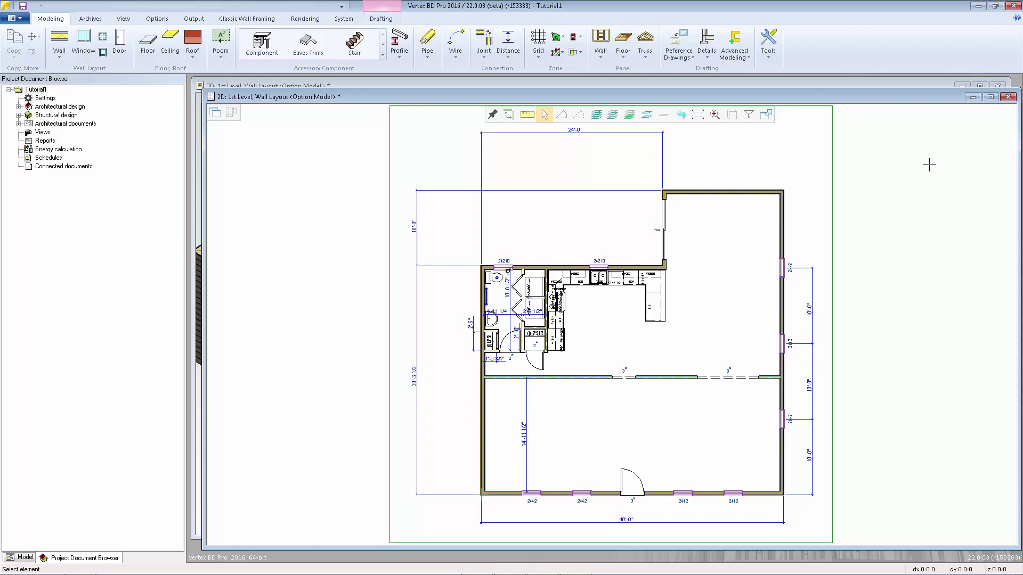
Switch with Ctrl+Tab to the '3D: 1st Level, Wall Layout' window in front of the 2D plan.
key("ctrl+Tab")
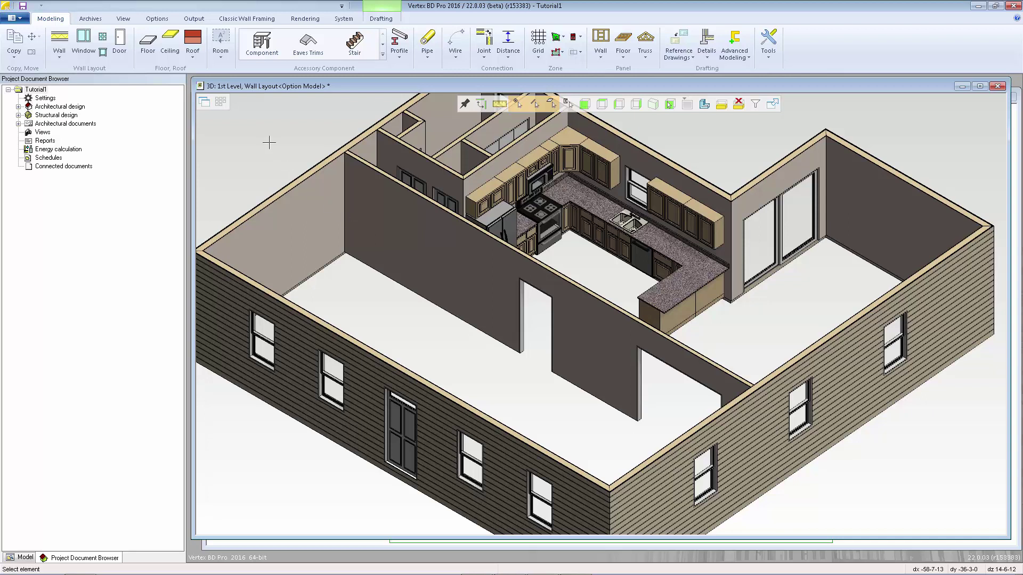
Start a new floor using the 'Floor, 2x10 framing' structure.
left_click(149, 49)
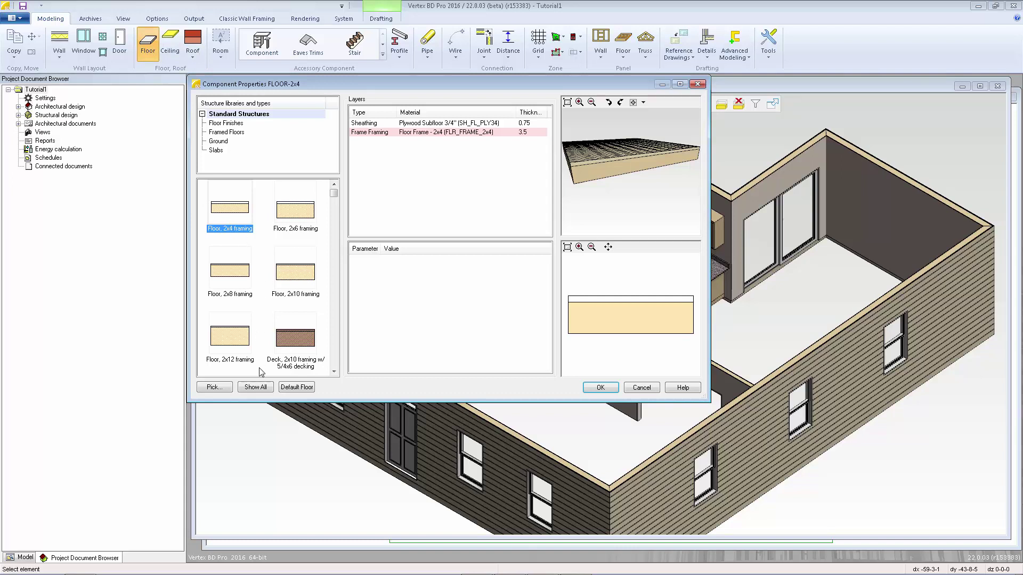
left_click(300, 389)
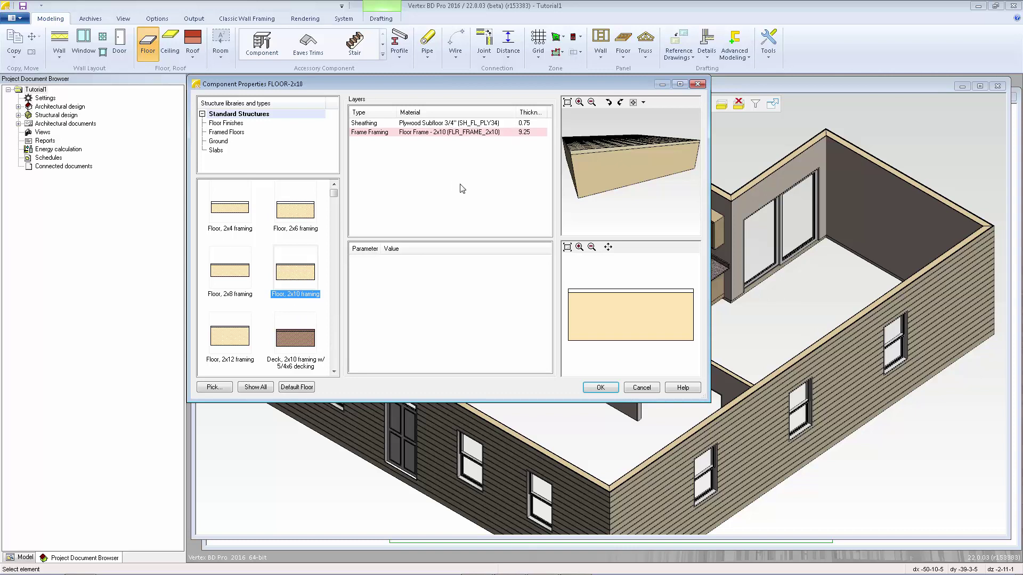
left_click(601, 388)
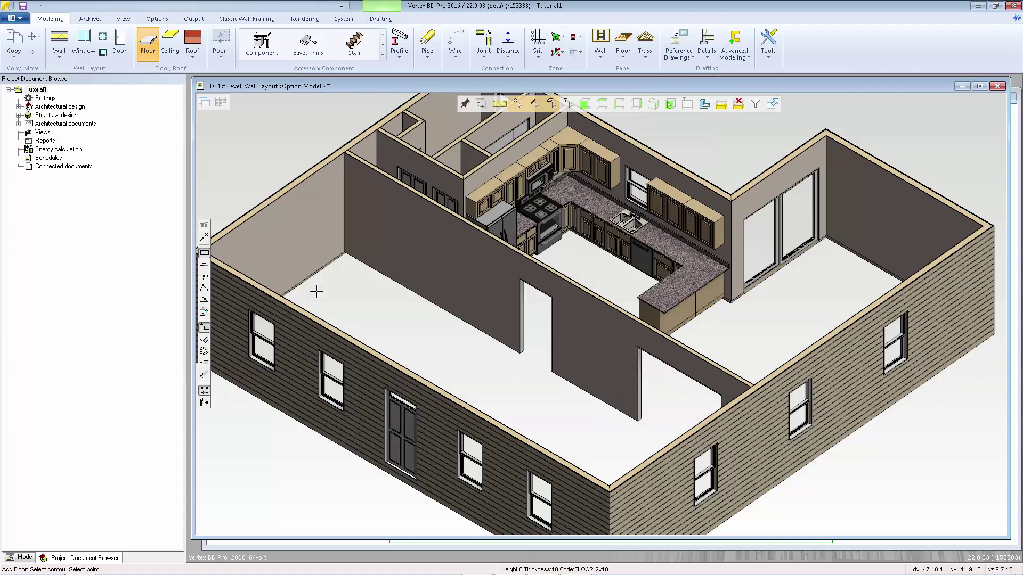
Choose 'Add using walls' so the floor follows the exterior wall line at offset 0.
left_click(204, 403)
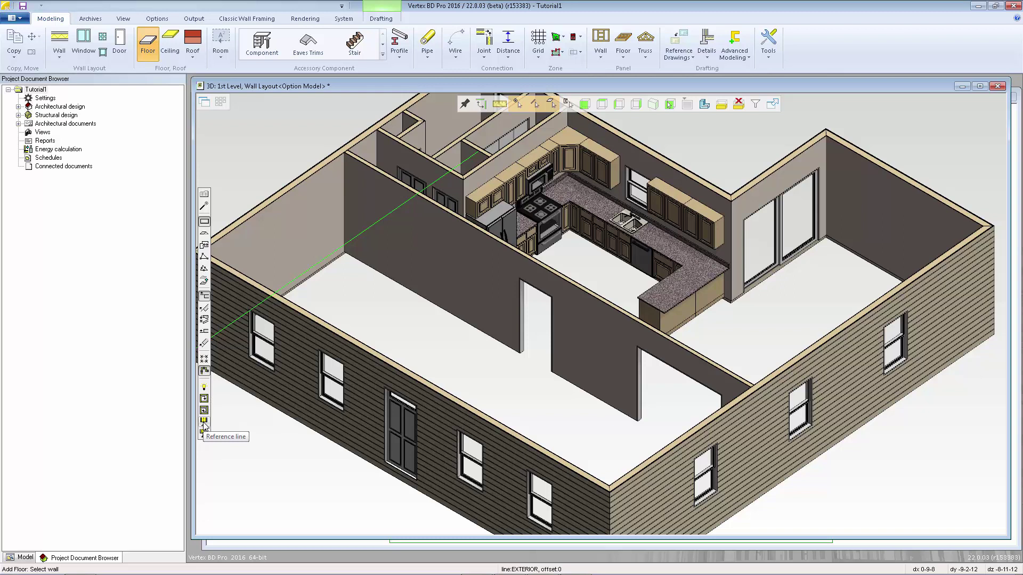
left_click(203, 421)
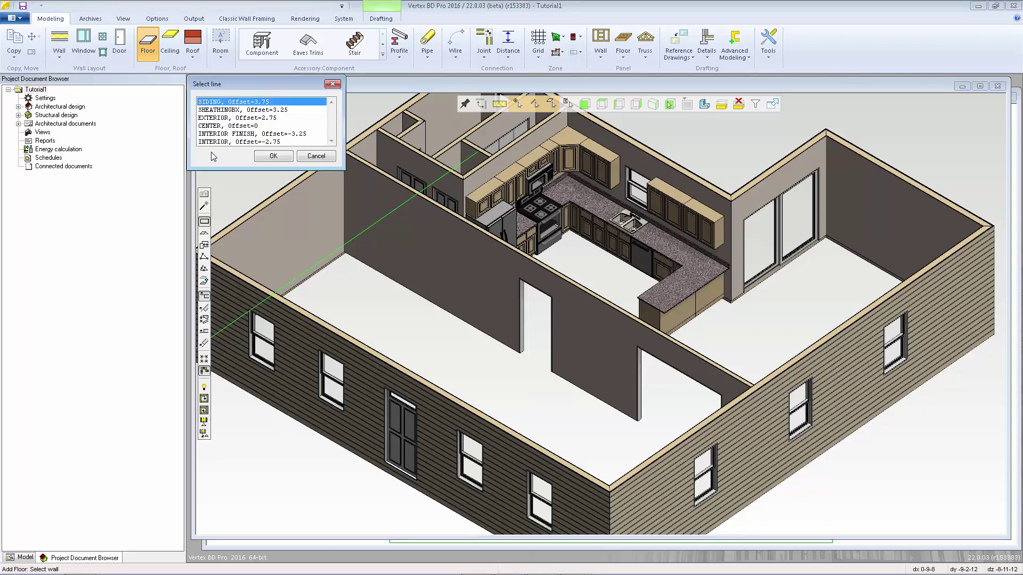
left_click(326, 158)
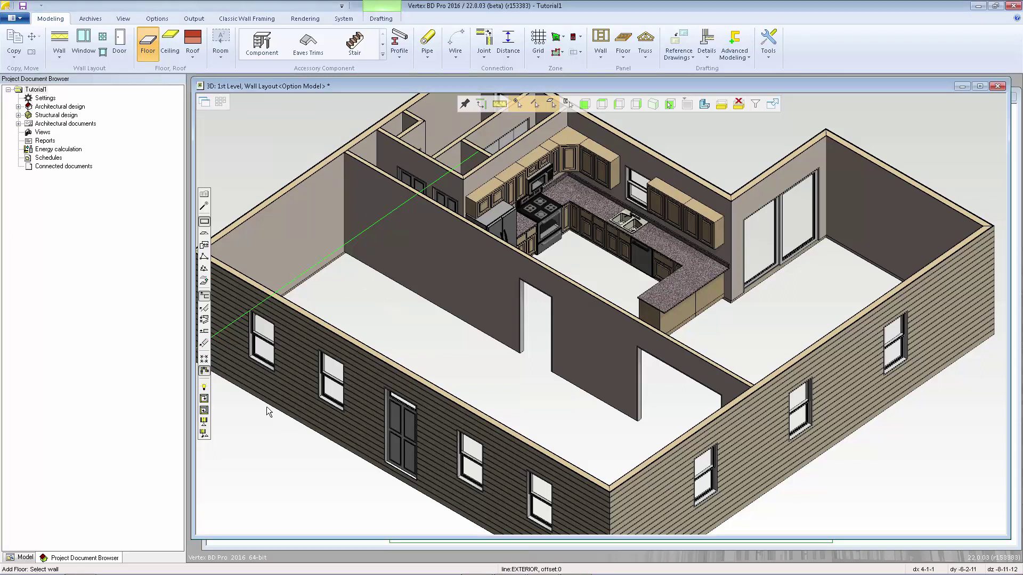
left_click(204, 436)
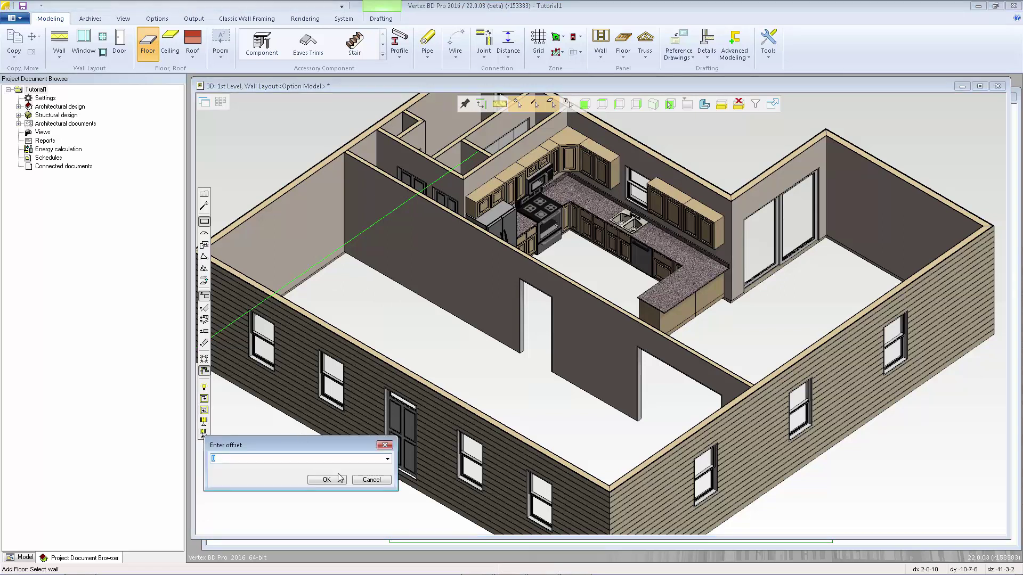
left_click(372, 480)
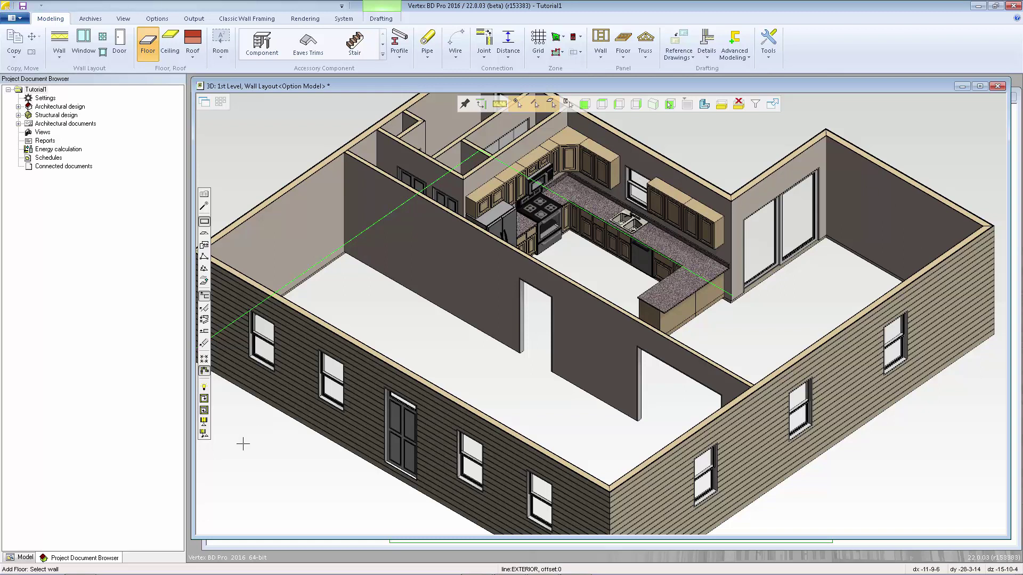
Create the 2x10 floor from the linked exterior walls, then switch to the 2D wall layout plan.
left_click(203, 411)
middle_click(287, 470)
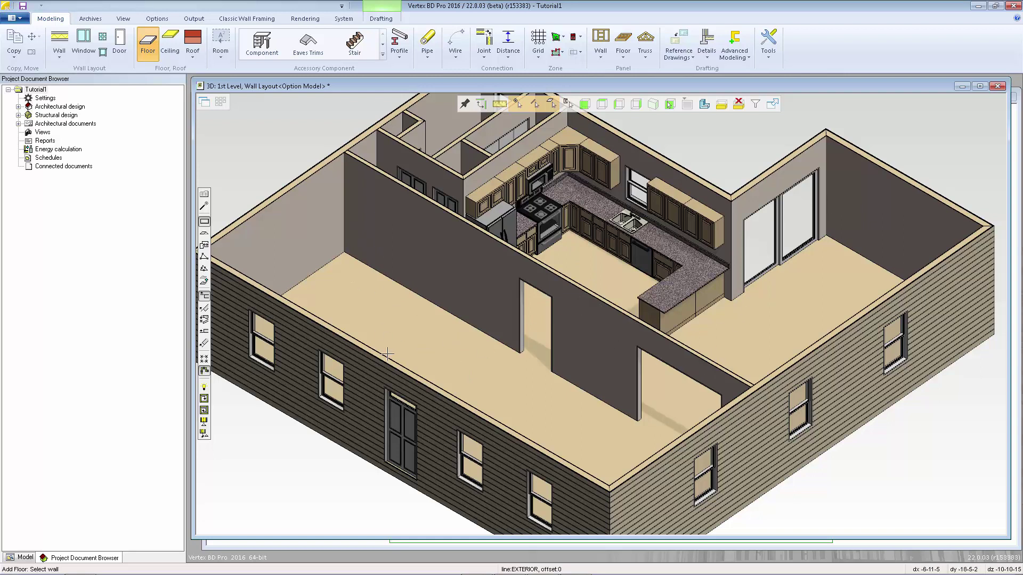
key("ctrl+Tab")
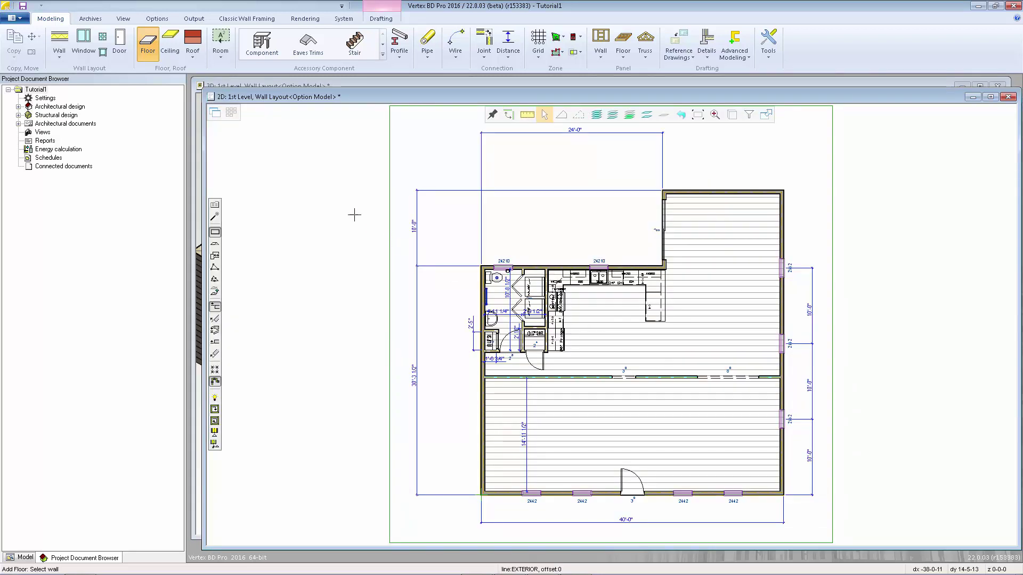
Switch the floor structure to Flooring Finish - Hardwood (FLOOR-HRDWD, 0.2 thick).
left_click(215, 206)
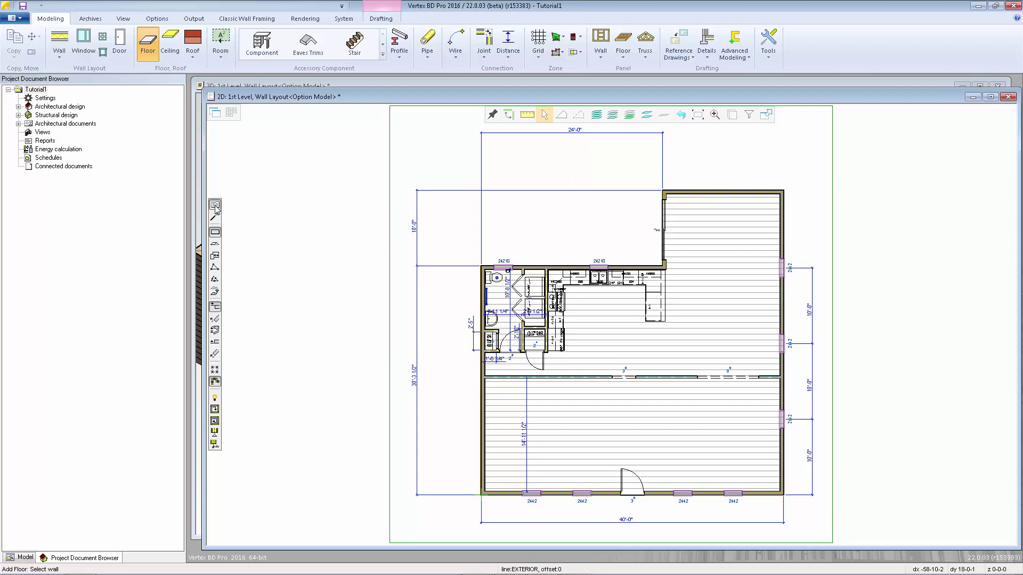
left_click(231, 126)
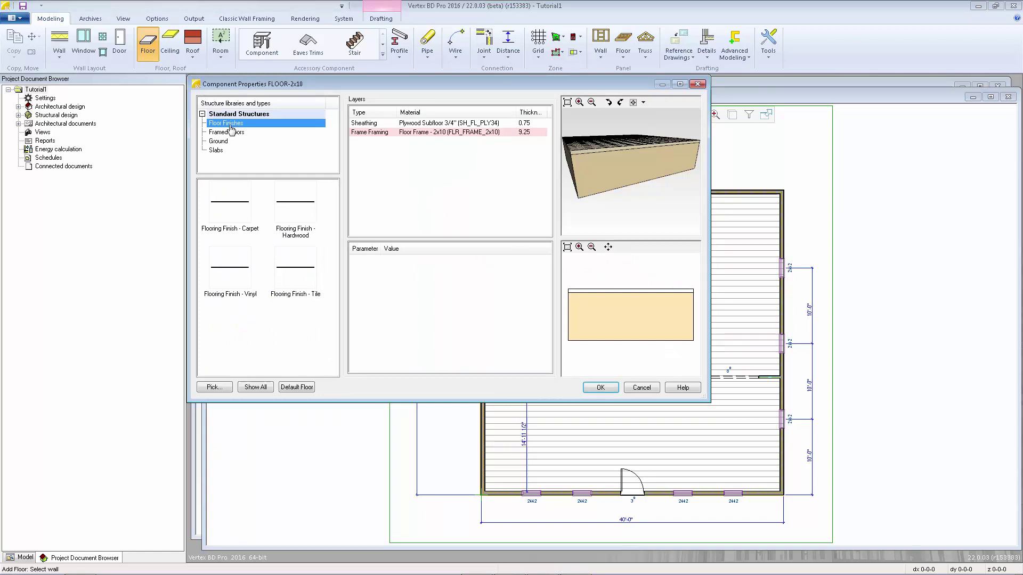
left_click(300, 237)
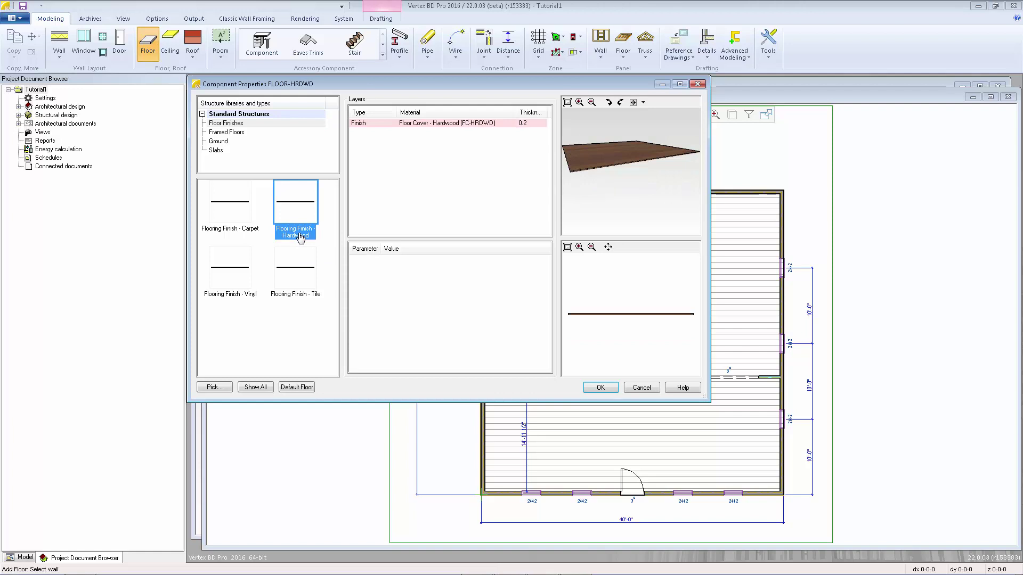
left_click(611, 388)
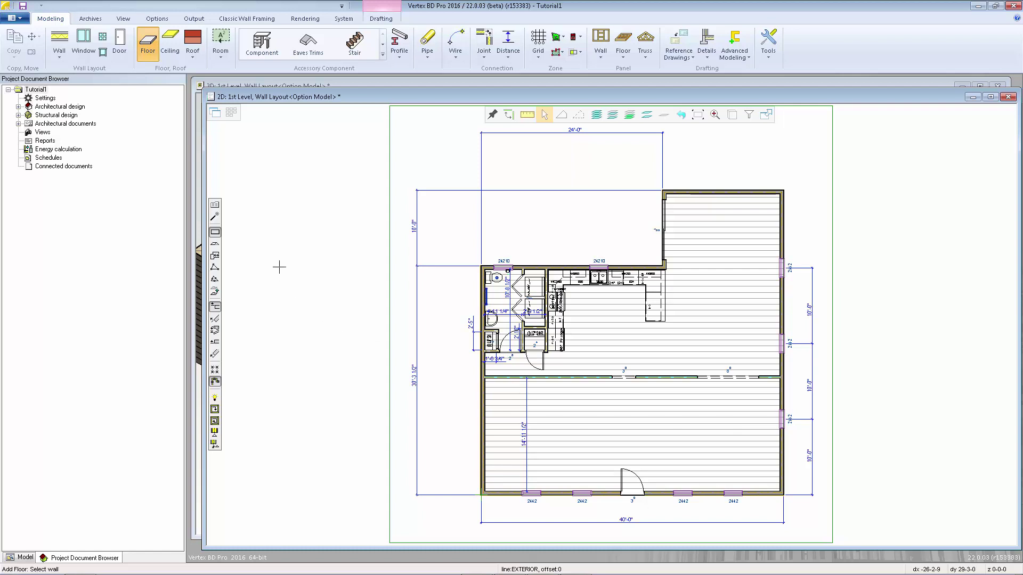
Set the hardwood floor's bottom plane to the 1st-Floor level with offset 0.
left_click(216, 344)
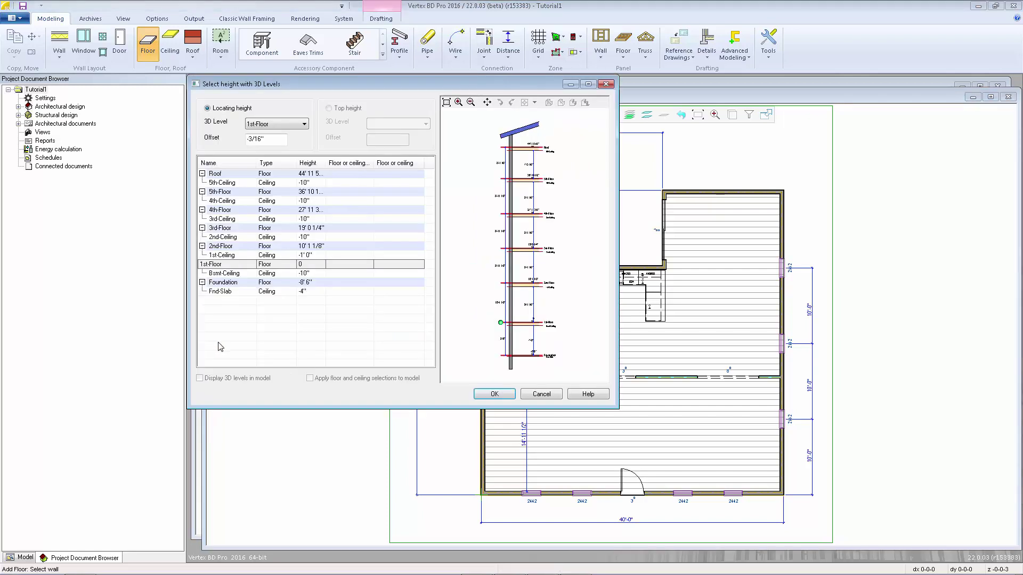
double_click(274, 139)
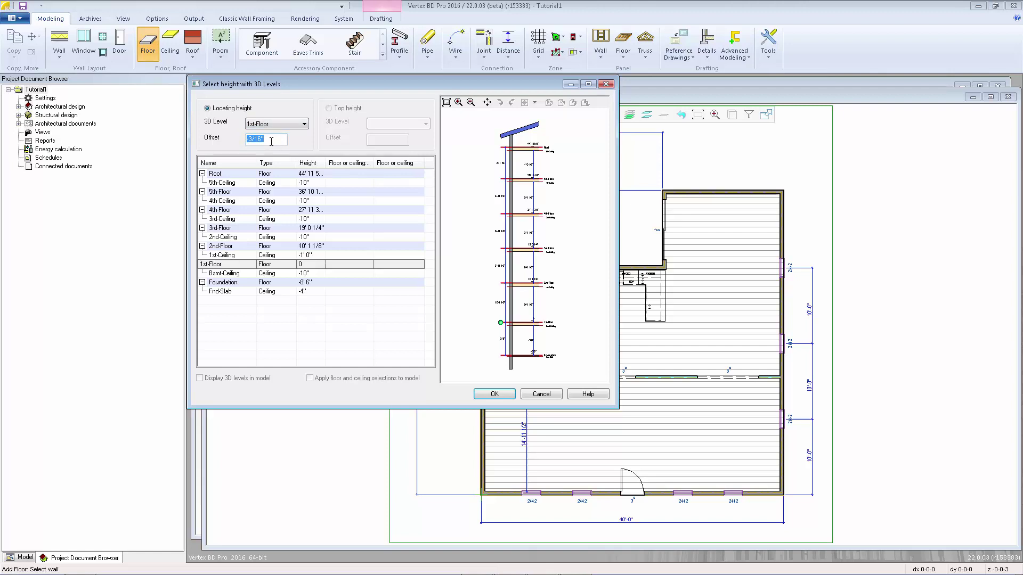
type("0")
left_click(493, 395)
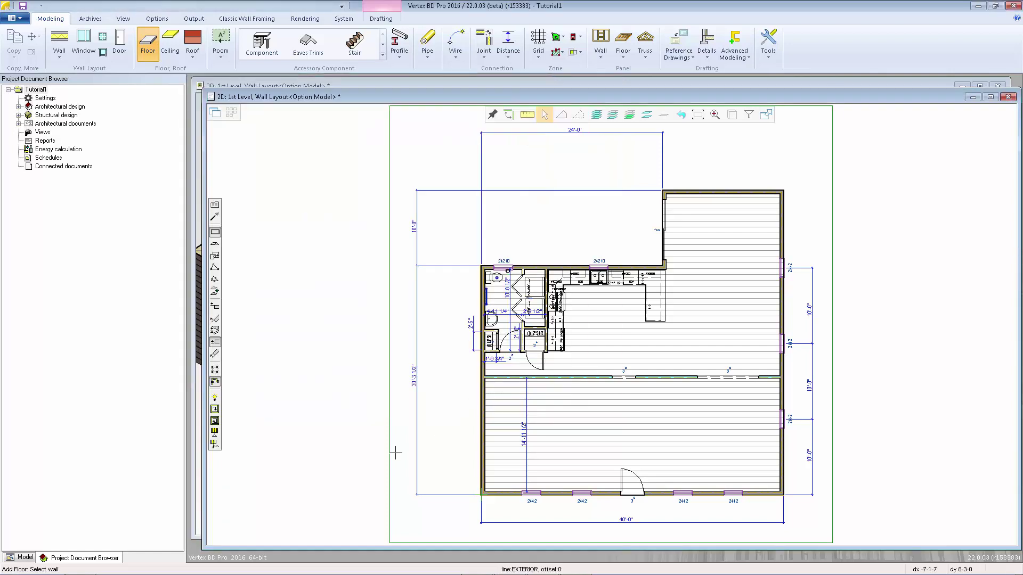
Begin a point-by-point hardwood floor outline at the bottom-left corner, tracing the left-side room corners.
left_click(215, 373)
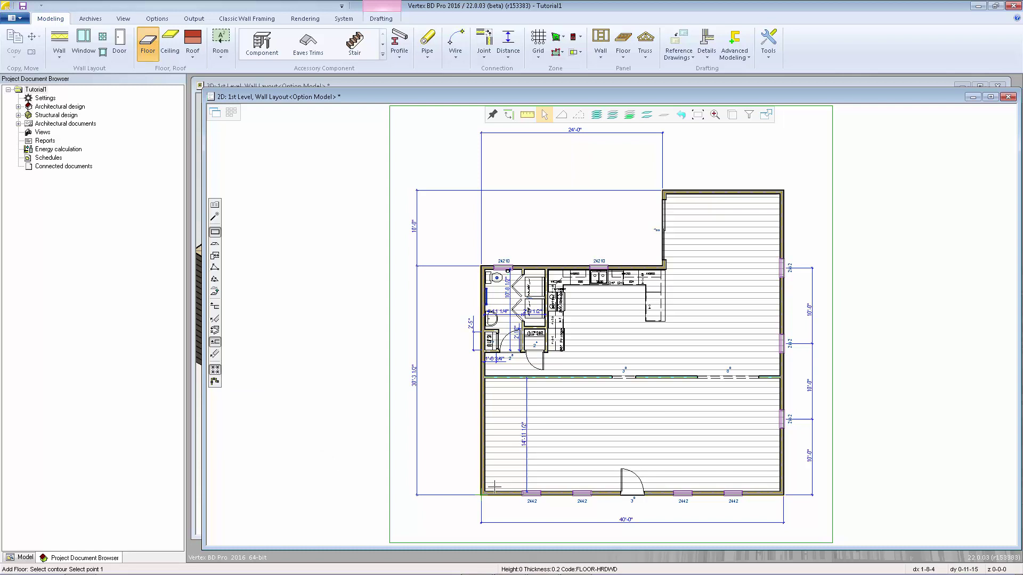
scroll(494, 488, "up", 5)
scroll(611, 324, "up", 1)
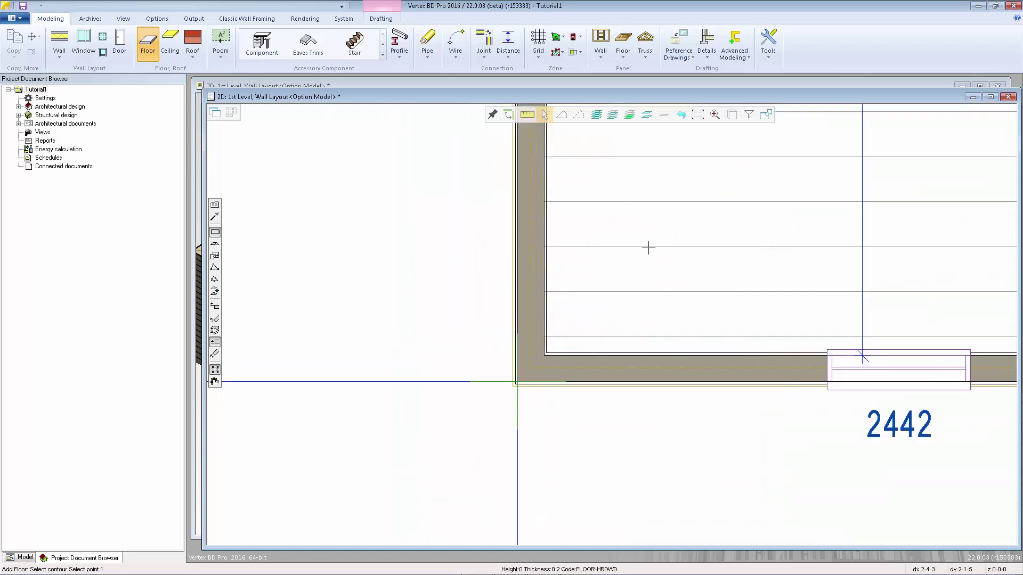
scroll(616, 313, "down", 1)
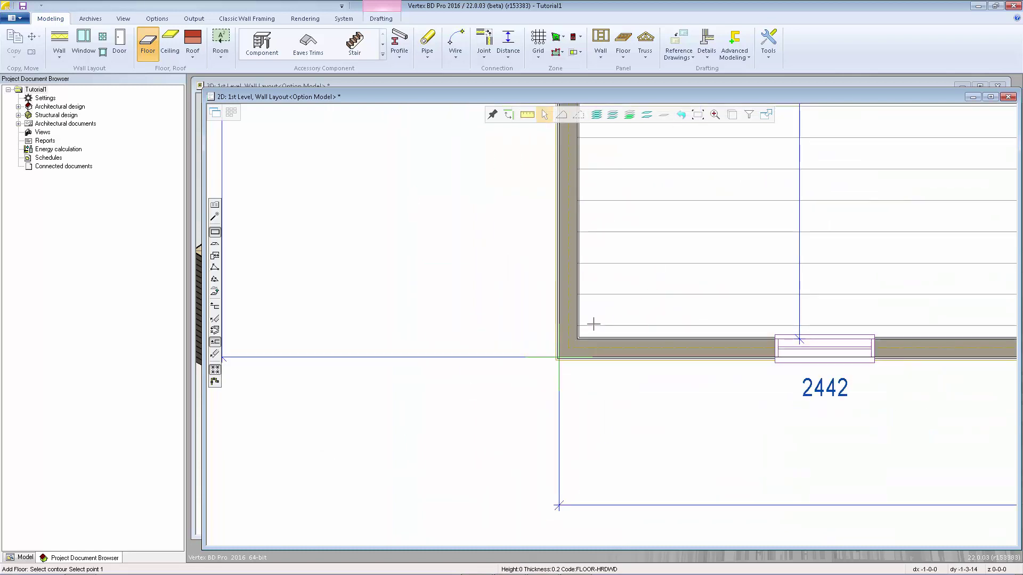
left_click(581, 335)
scroll(593, 303, "down", 4)
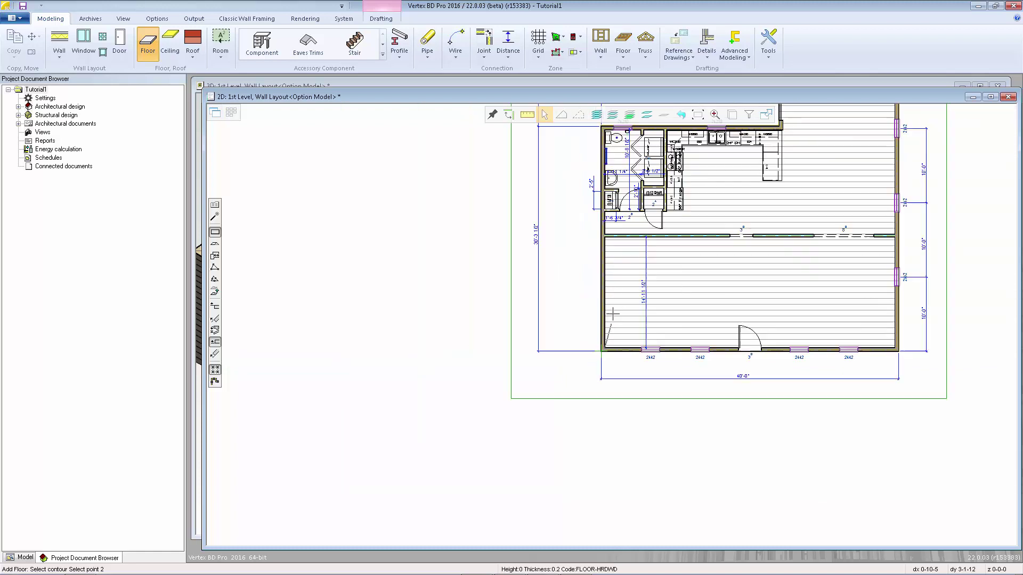
scroll(611, 323, "up", 2)
scroll(611, 323, "up", 4)
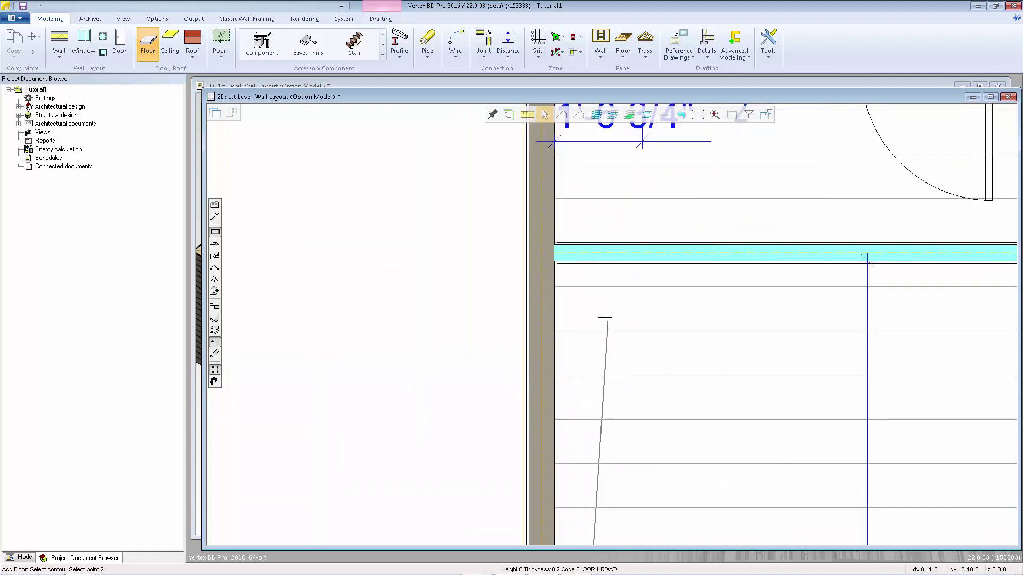
left_click(559, 266)
scroll(595, 273, "down", 5)
scroll(611, 324, "up", 3)
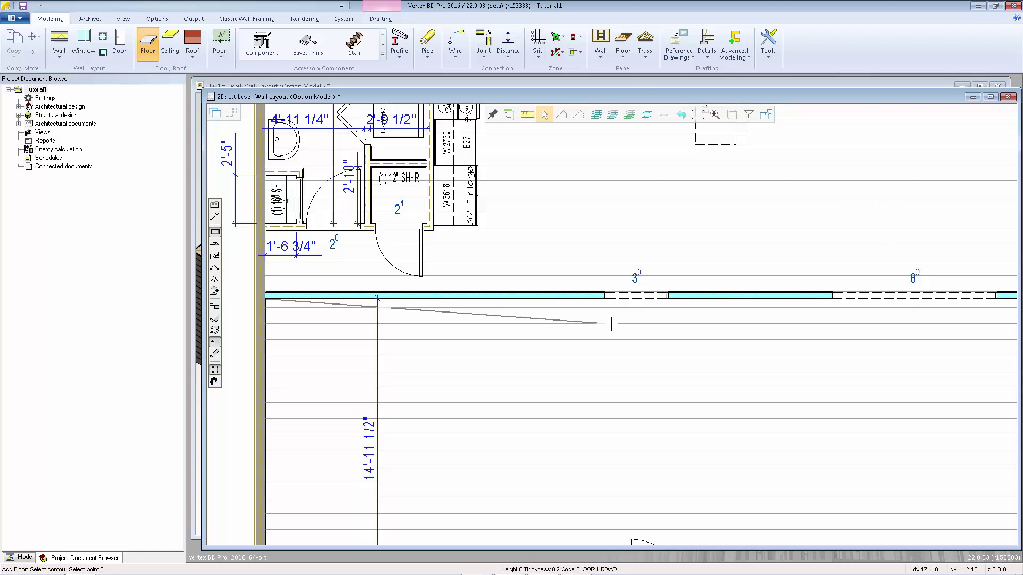
scroll(611, 322, "up", 3)
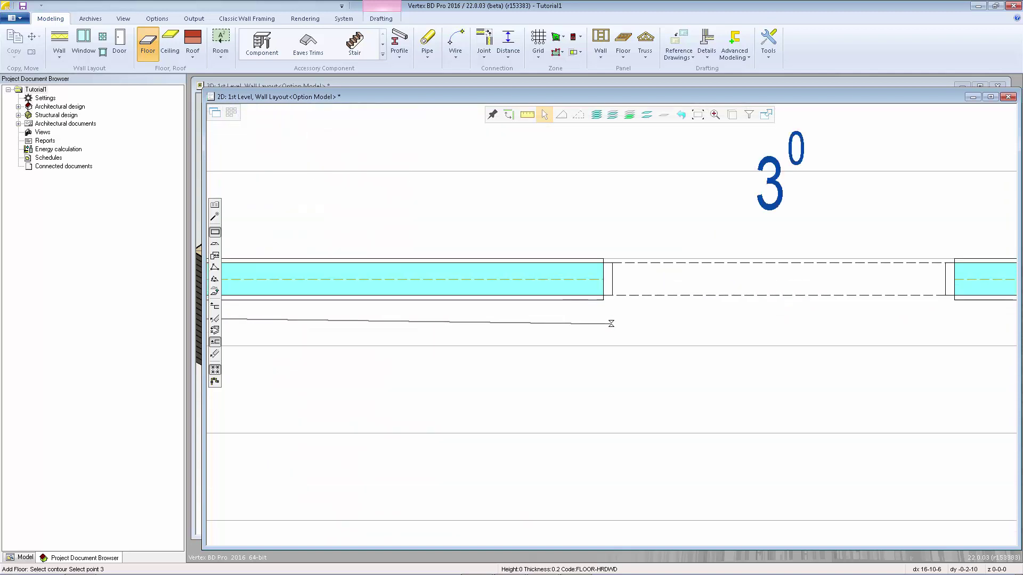
left_click(604, 300)
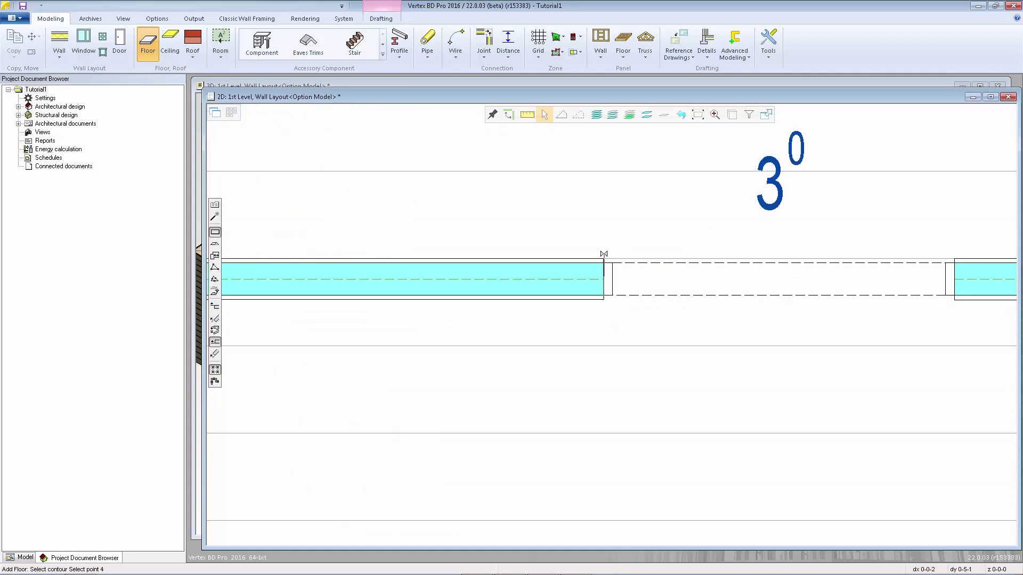
left_click(604, 257)
scroll(604, 257, "down", 5)
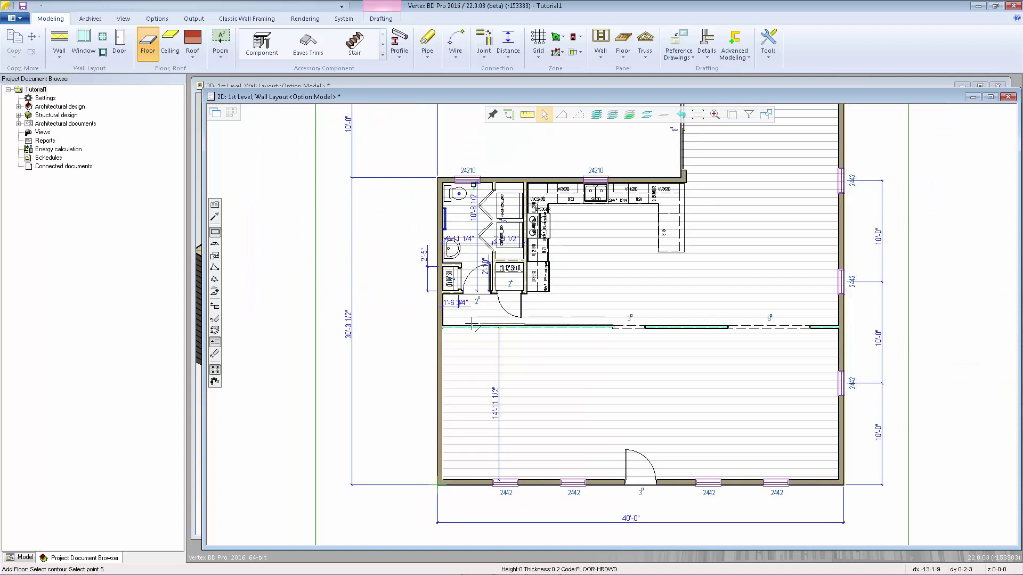
scroll(750, 347, "up", 5)
scroll(611, 324, "up", 1)
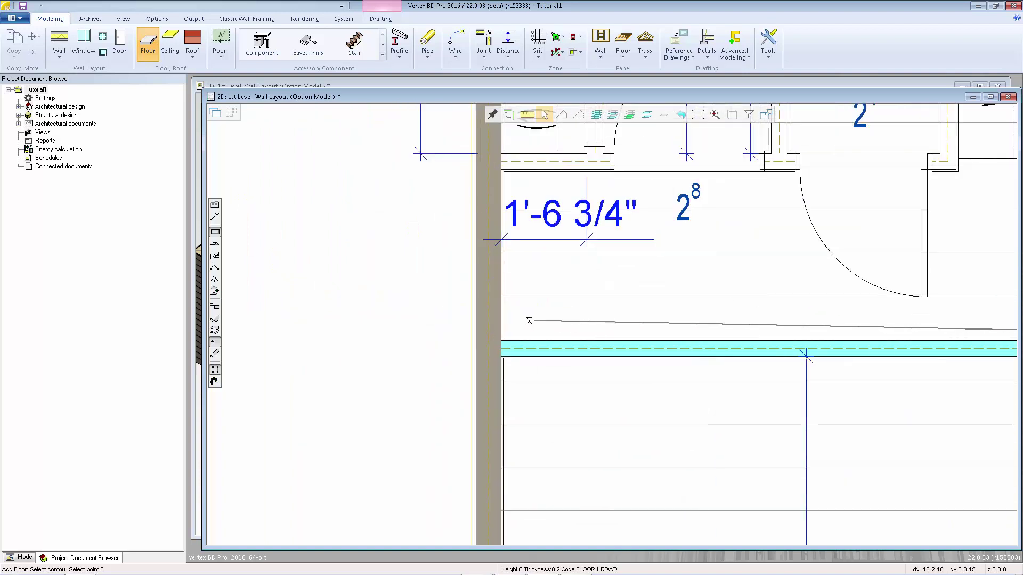
left_click(503, 337)
left_click(504, 171)
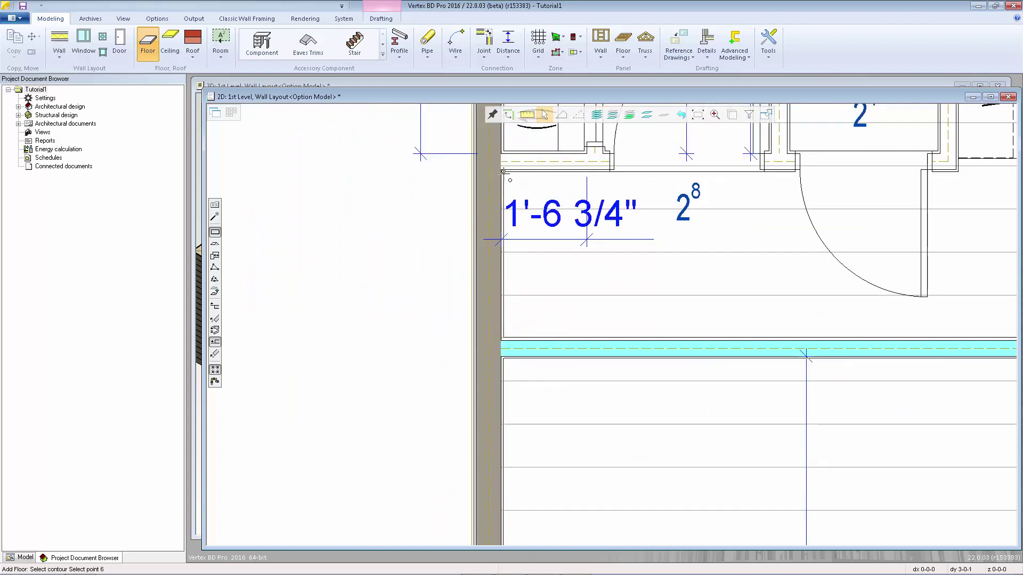
scroll(618, 192, "down", 3)
scroll(611, 322, "up", 6)
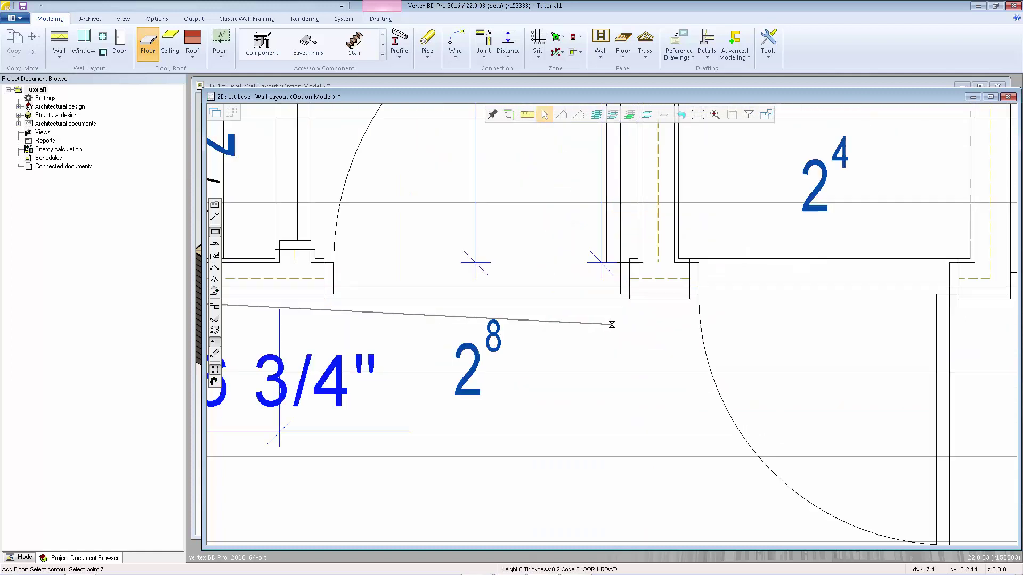
Continue the floor outline around the right-hand room and wall corners.
left_click(767, 272)
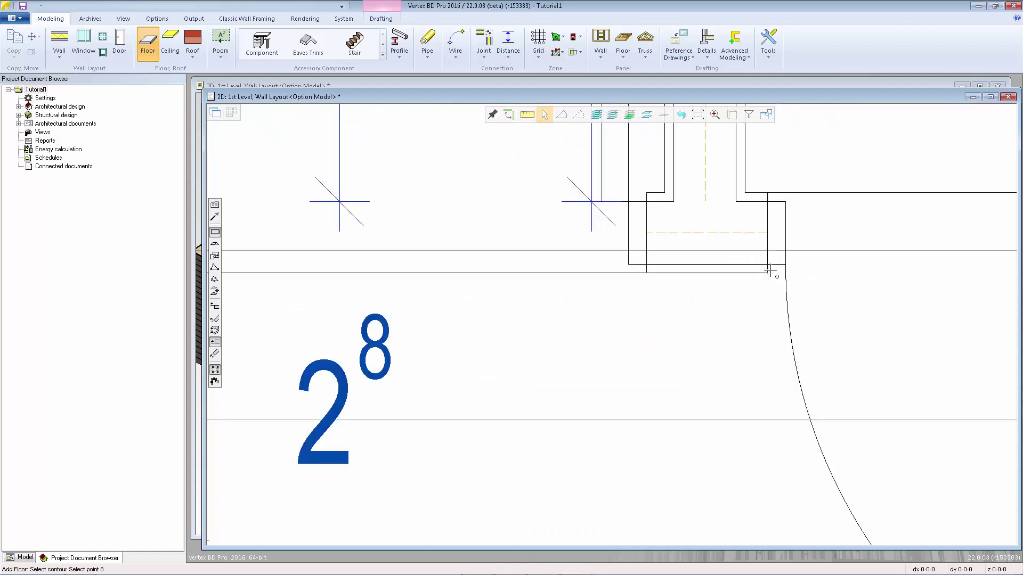
left_click(767, 193)
left_click(745, 192)
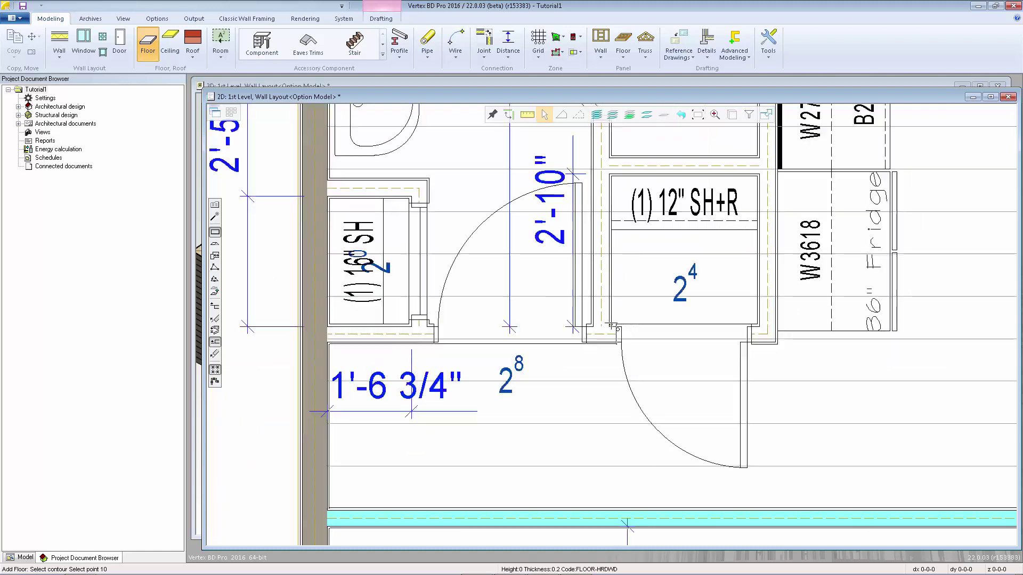
scroll(565, 367, "down", 4)
scroll(614, 211, "up", 4)
left_click(612, 175)
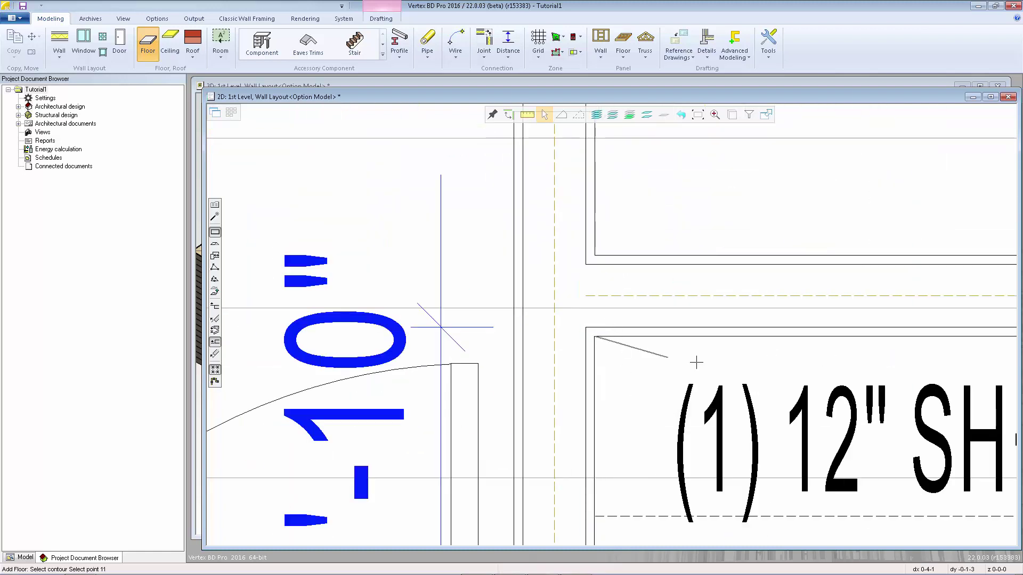
scroll(694, 358, "down", 4)
left_click(726, 315)
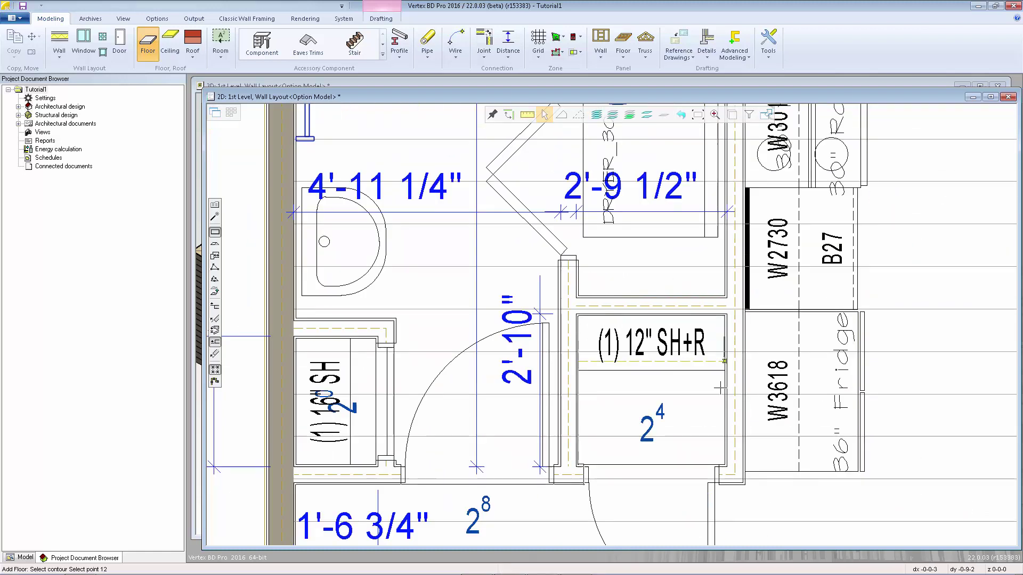
left_click(724, 462)
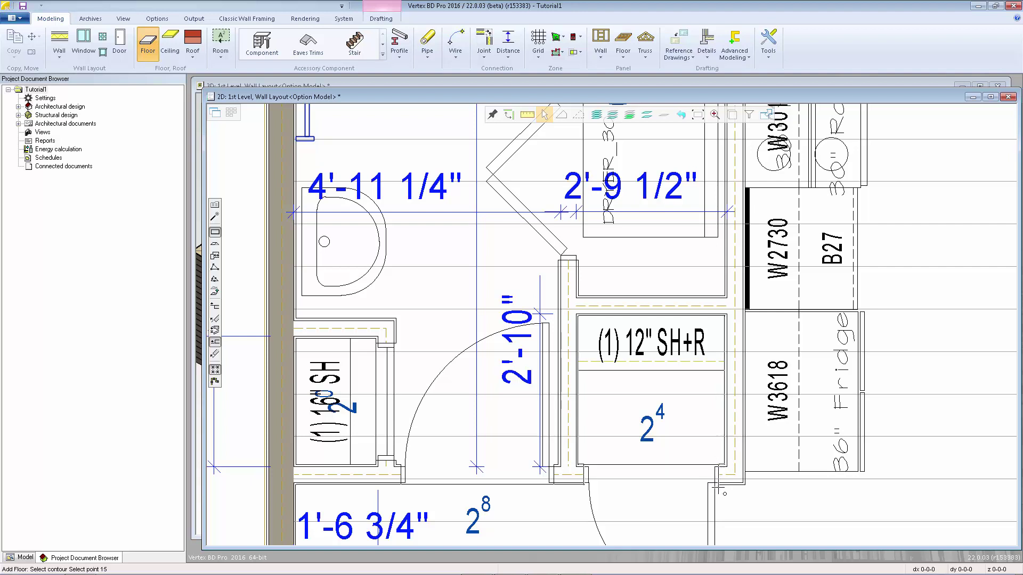
left_click(745, 483)
scroll(745, 484, "up", 2)
scroll(644, 352, "down", 4)
scroll(613, 308, "up", 3)
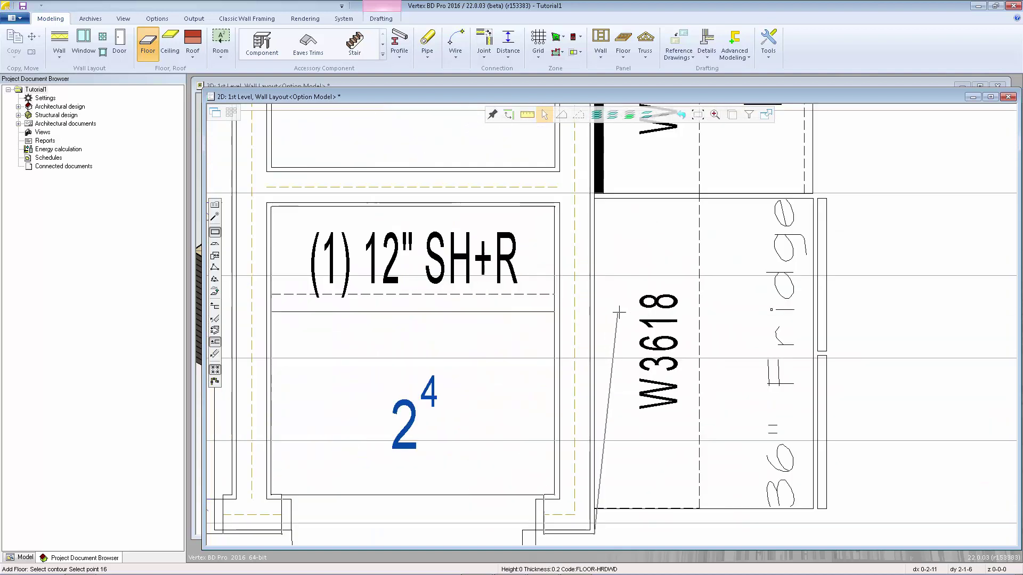
Trace the outline past cabinets W3618, B27, W2730 and W1230, then close the contour.
left_click(596, 194)
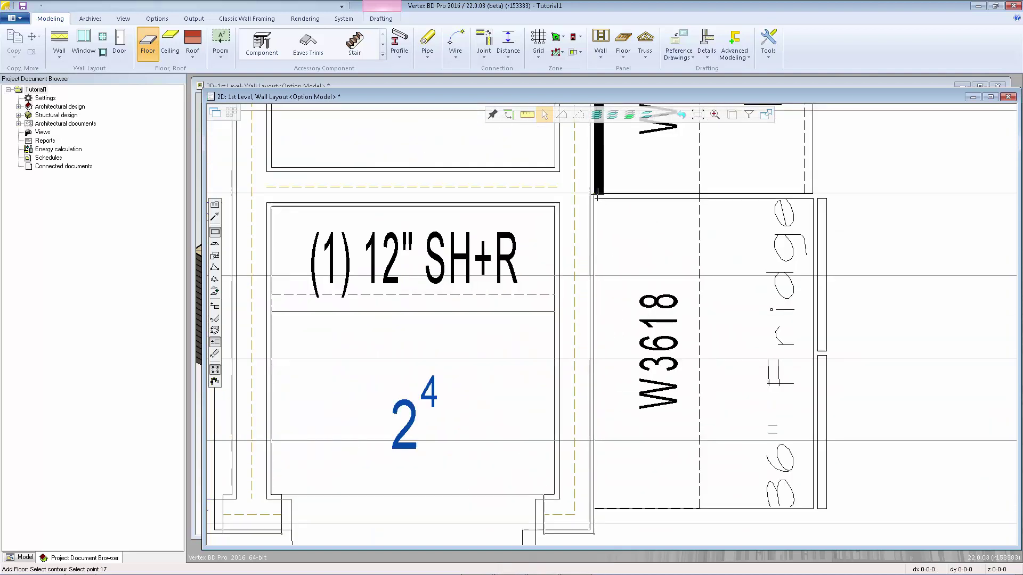
scroll(419, 455, "down", 2)
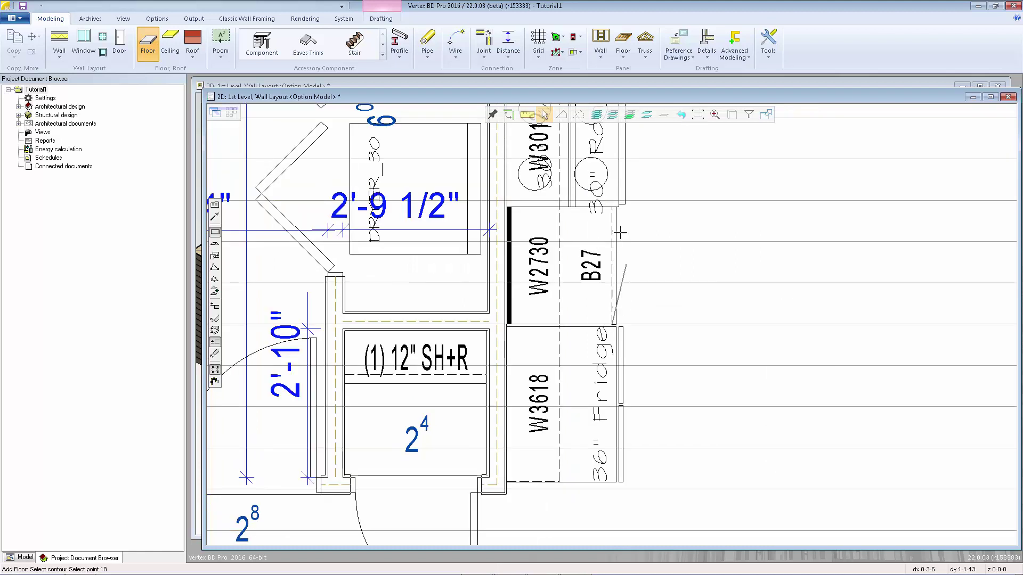
left_click(613, 207)
left_click(613, 324)
left_click(518, 209)
scroll(518, 208, "down", 4)
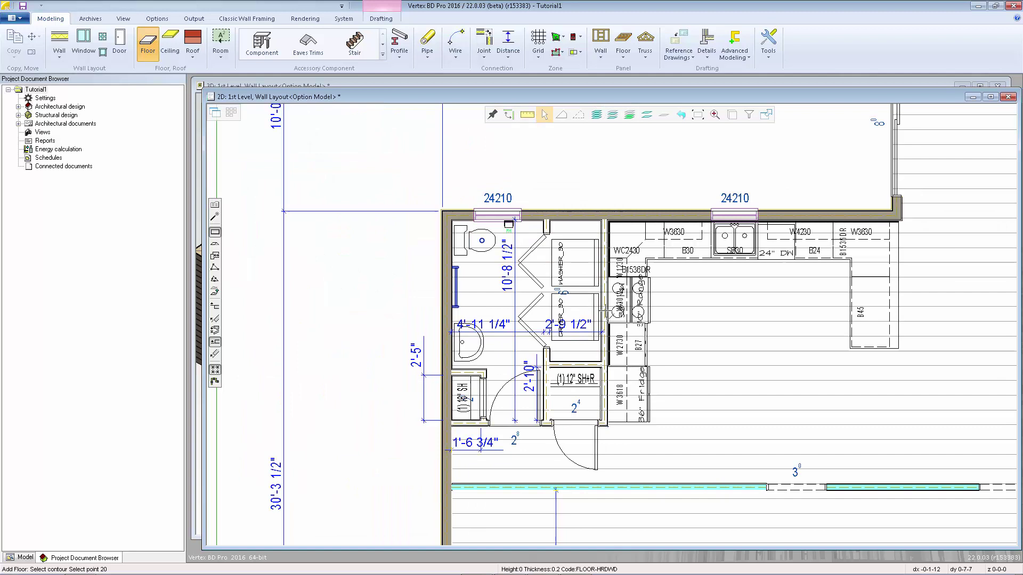
scroll(605, 298, "up", 4)
left_click(601, 297)
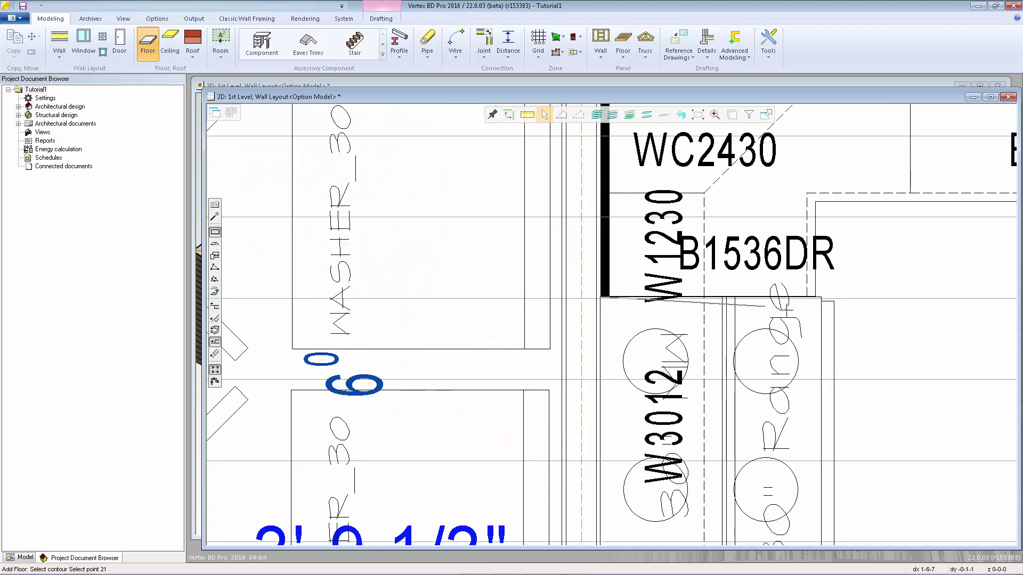
left_click(809, 296)
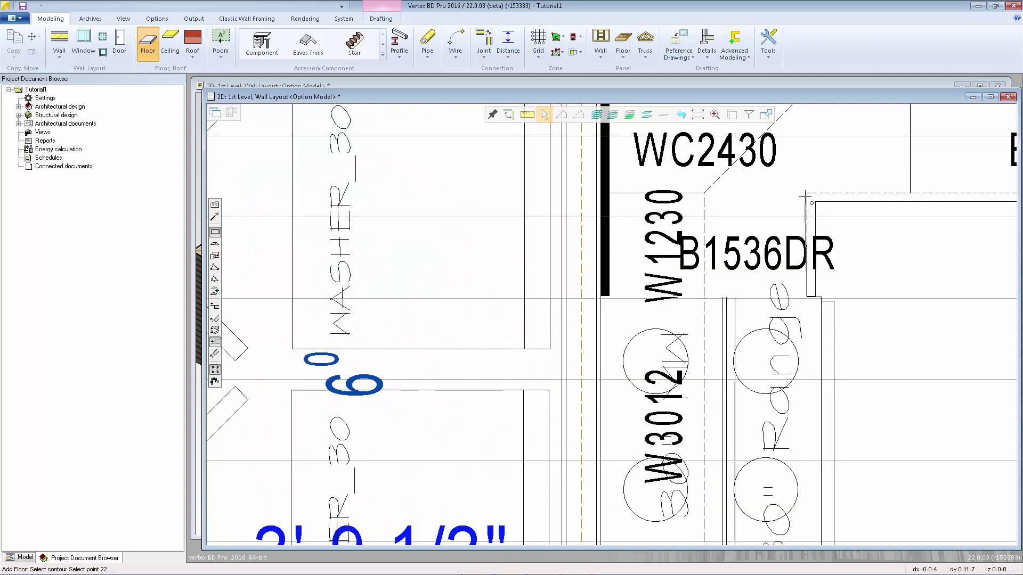
left_click(817, 201)
scroll(566, 350, "down", 4)
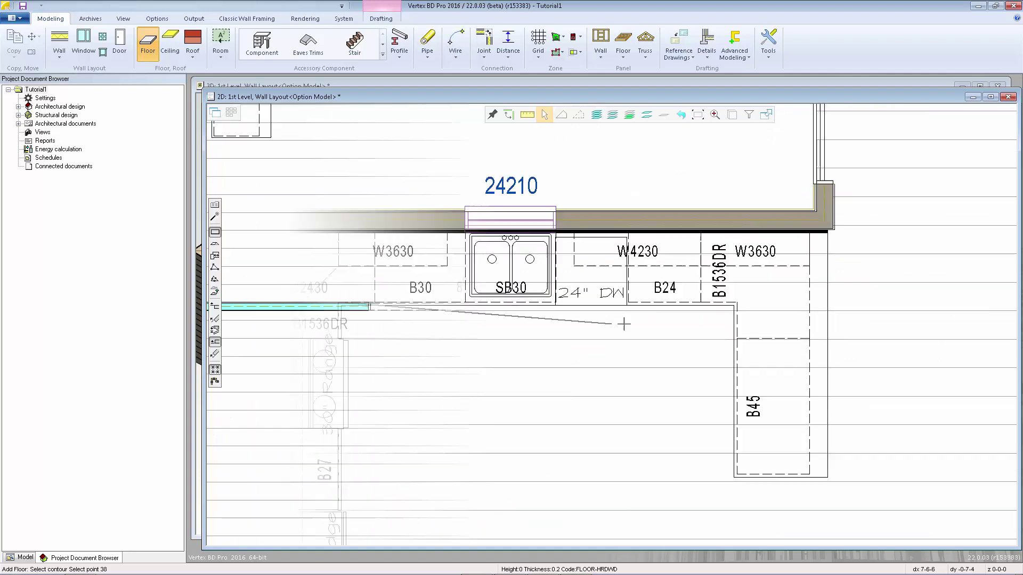
scroll(613, 320, "down", 4)
scroll(611, 326, "up", 4)
scroll(611, 326, "up", 3)
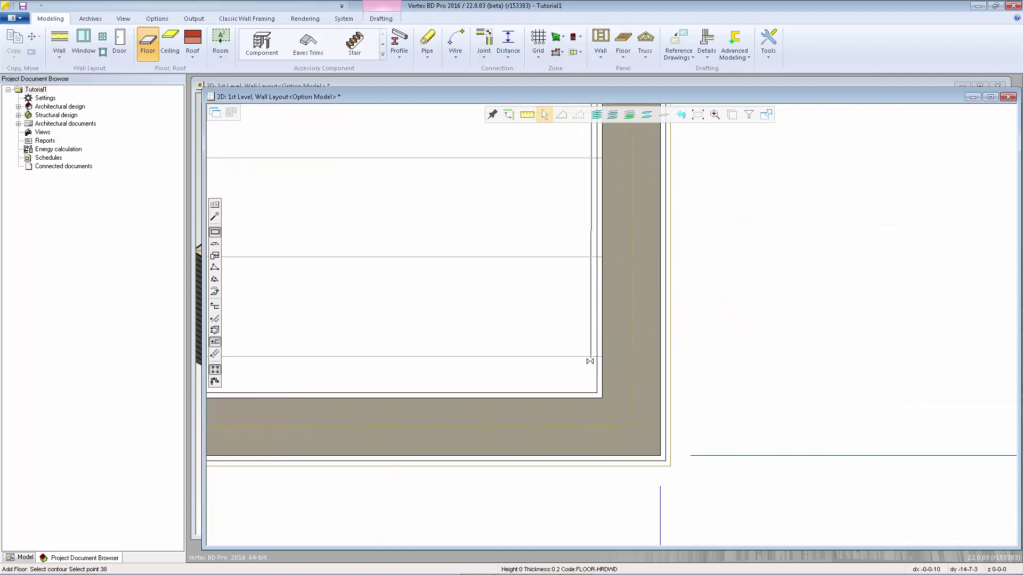
left_click(591, 390)
scroll(589, 323, "down", 3)
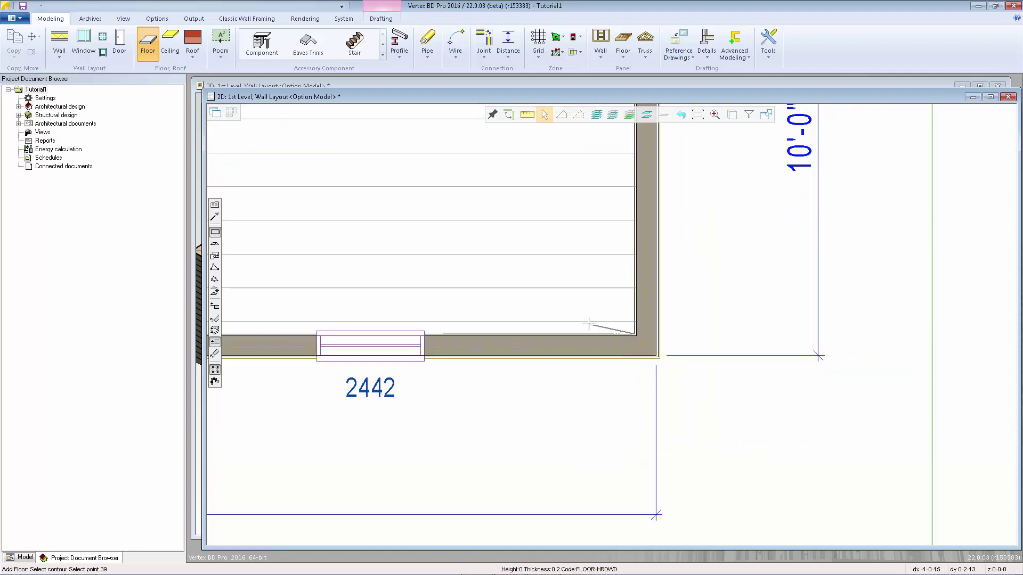
scroll(590, 322, "down", 2)
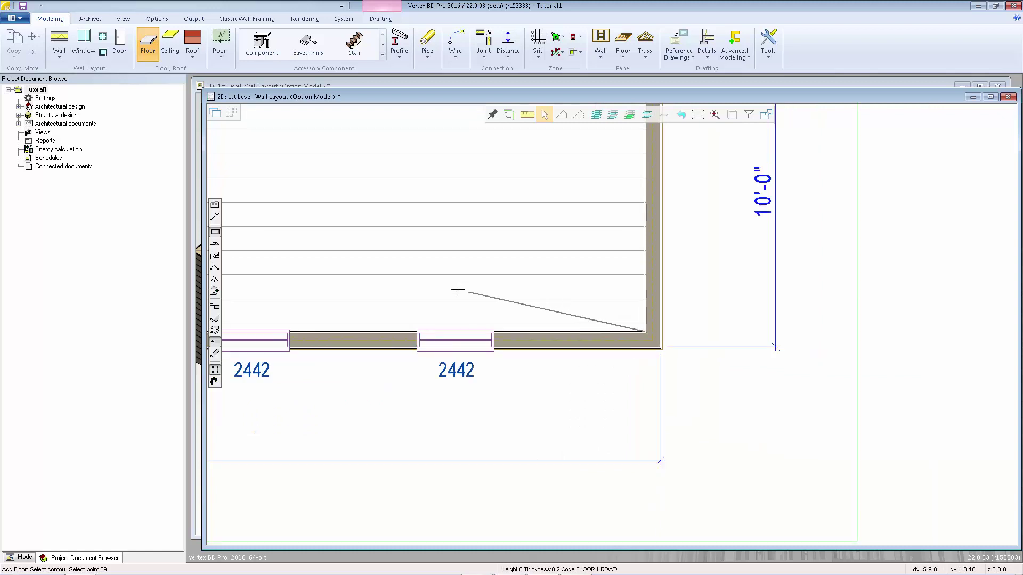
key("Return")
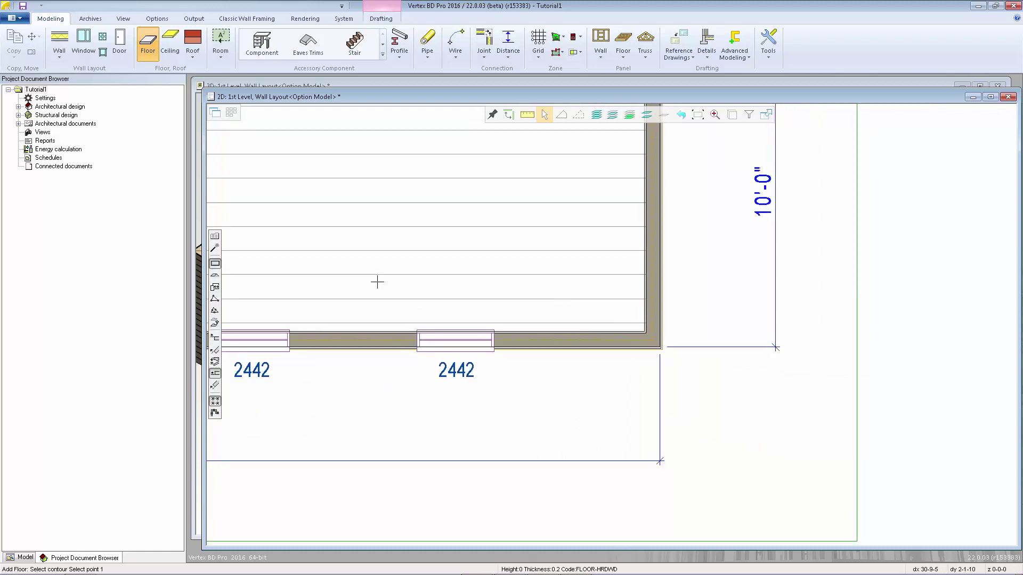
scroll(616, 324, "down", 2)
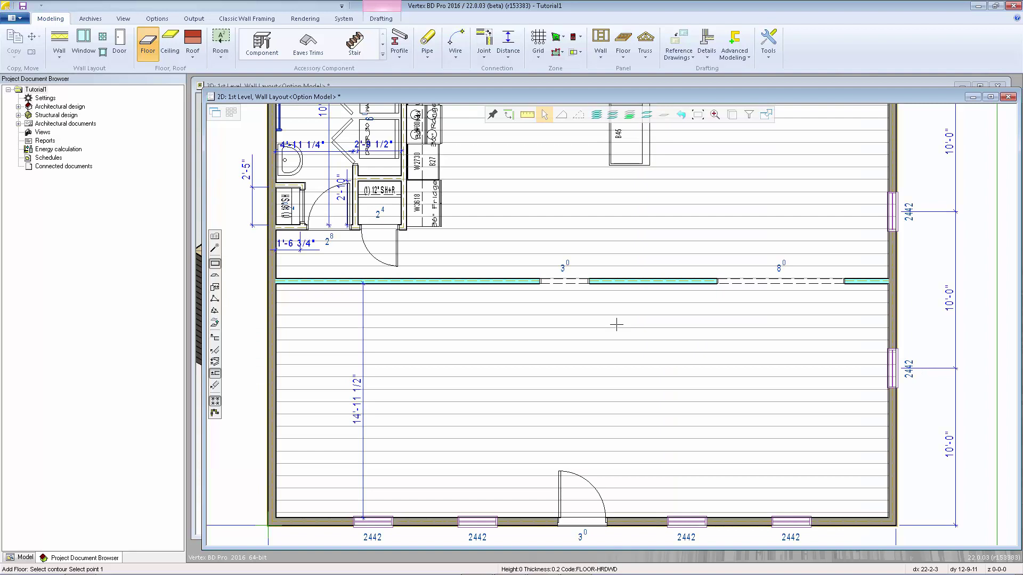
Exit the Floor tool in the 3D view, select the new floor, and orbit to view the bathroom and kitchen.
key("ctrl+Tab")
key("Escape")
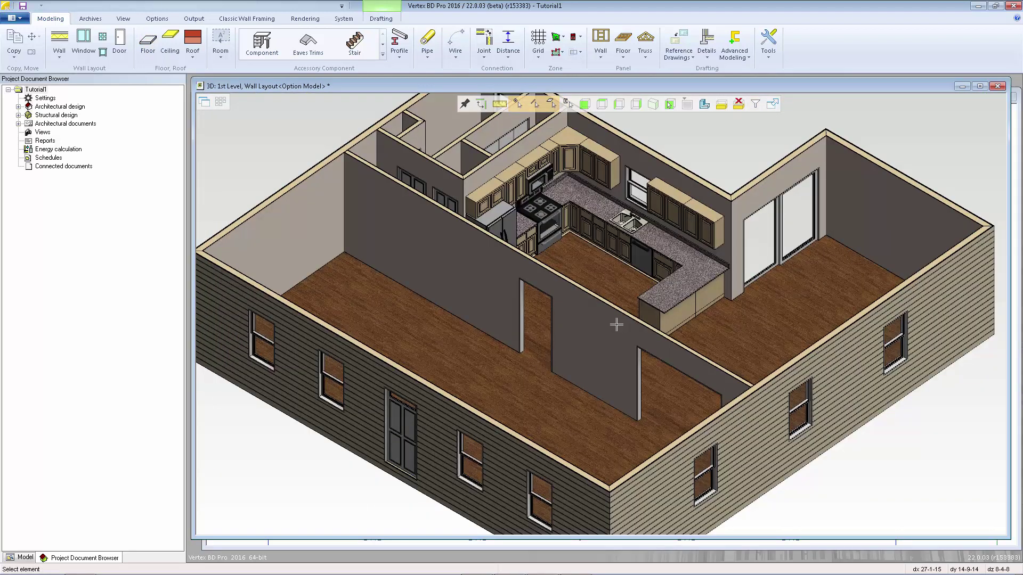
middle_click_drag(607, 343, 614, 338)
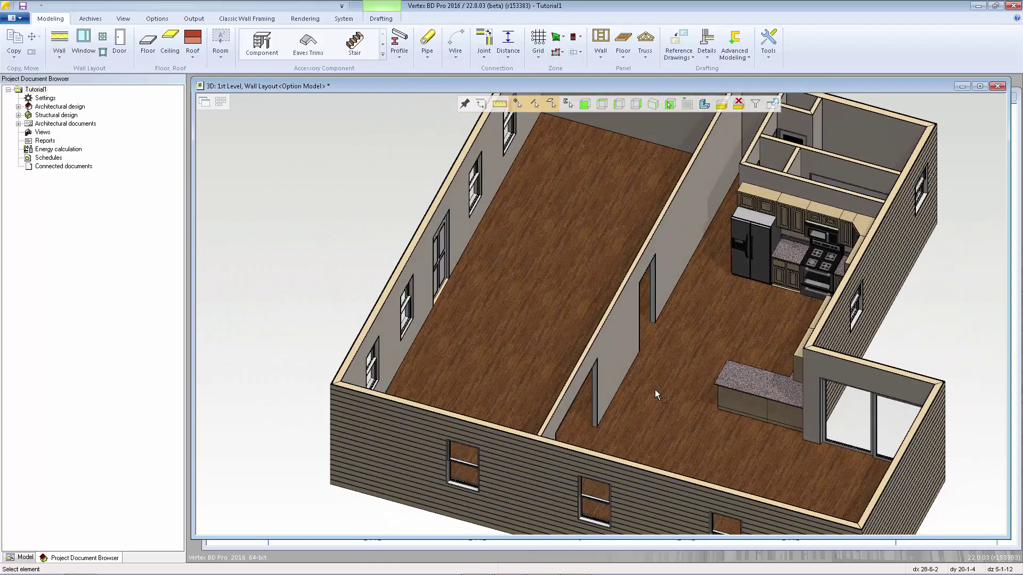
left_click(719, 335)
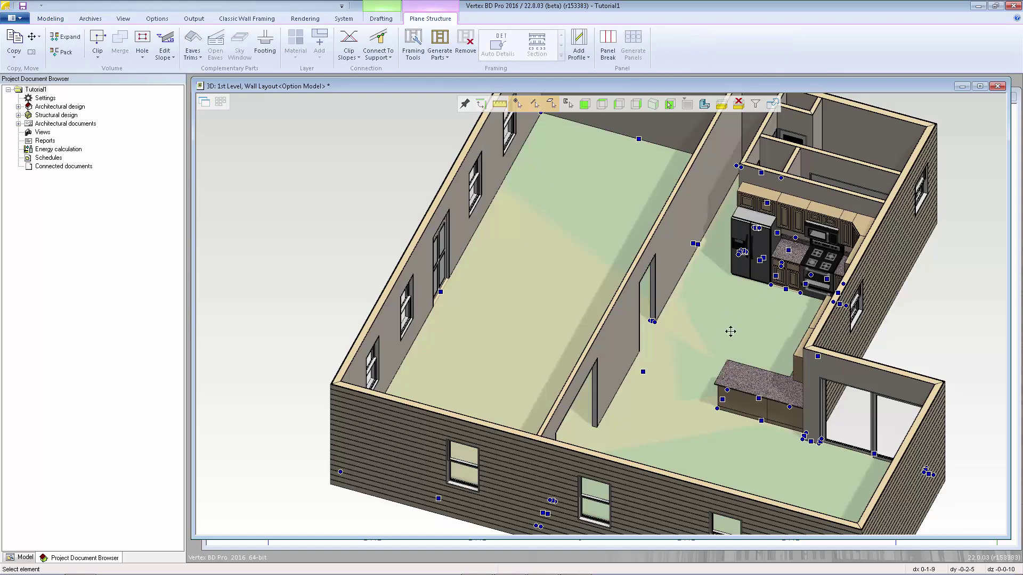
mouse_move(722, 341)
middle_mouse_down()
mouse_move(731, 331)
mouse_move(732, 339)
middle_mouse_up()
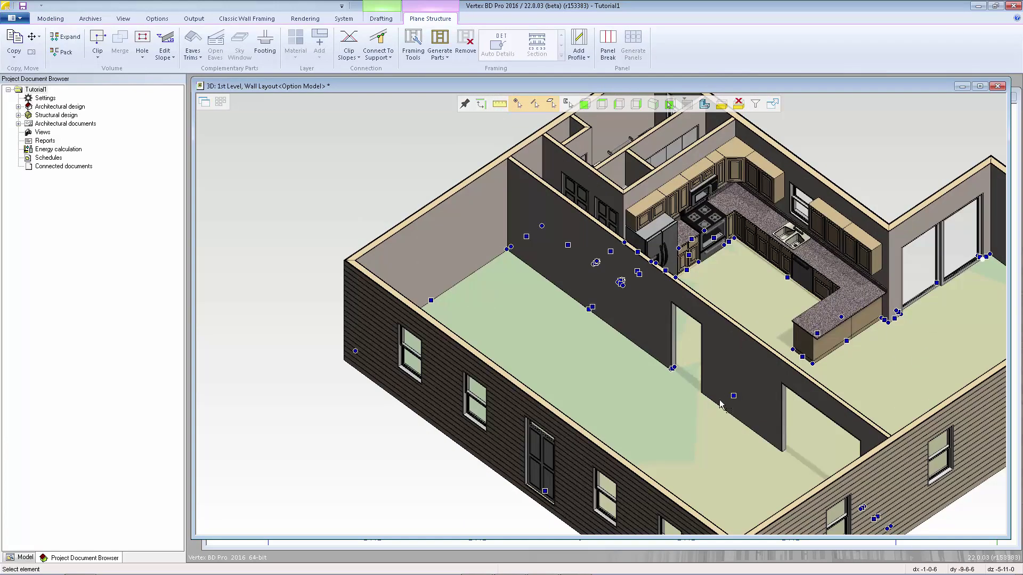
middle_click_drag(741, 396, 715, 416)
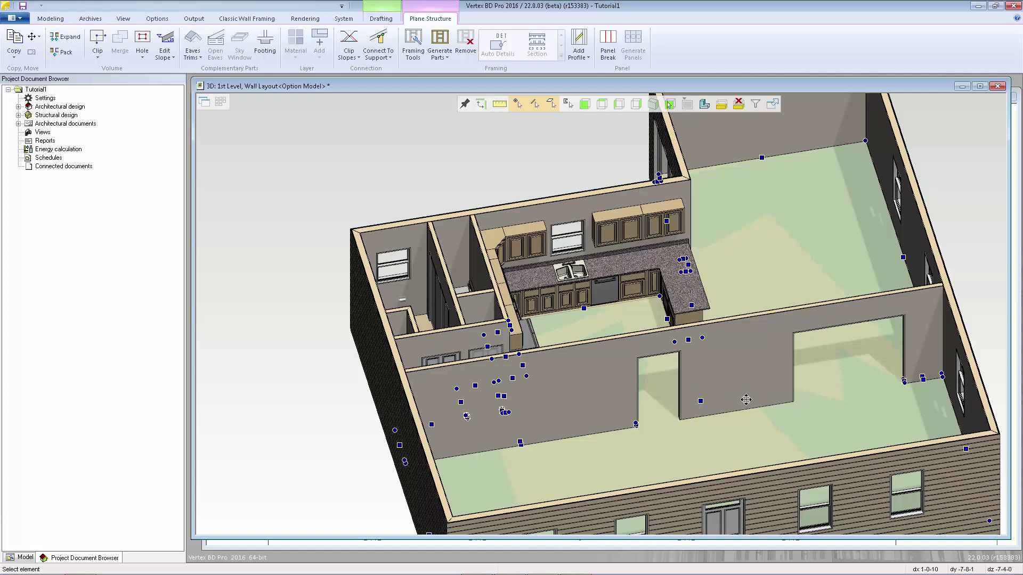
Select the floor in the 2D plan and start the Create Hole command on it.
key("Escape")
key("ctrl+Tab")
scroll(807, 280, "up", 3)
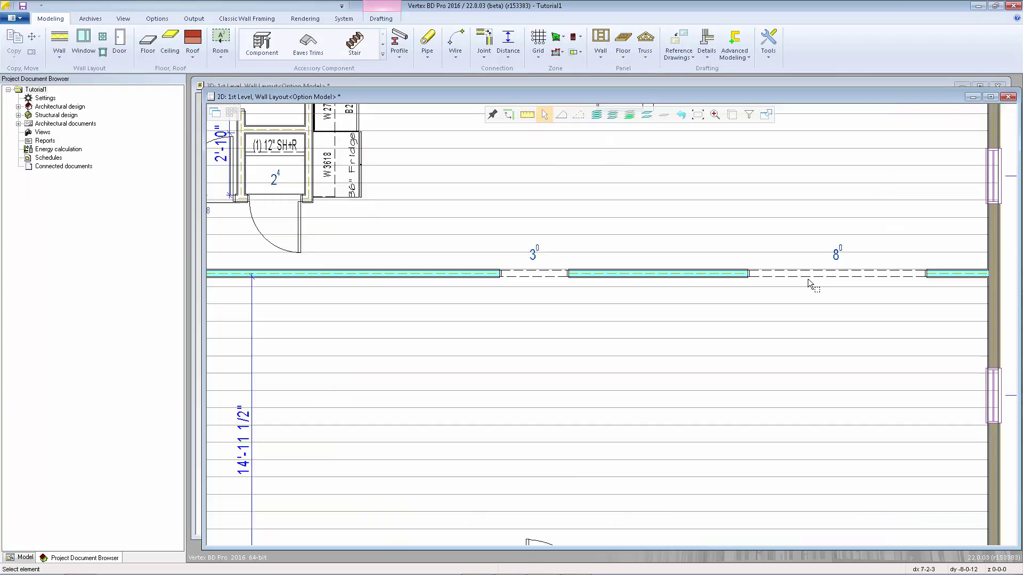
left_click(939, 288)
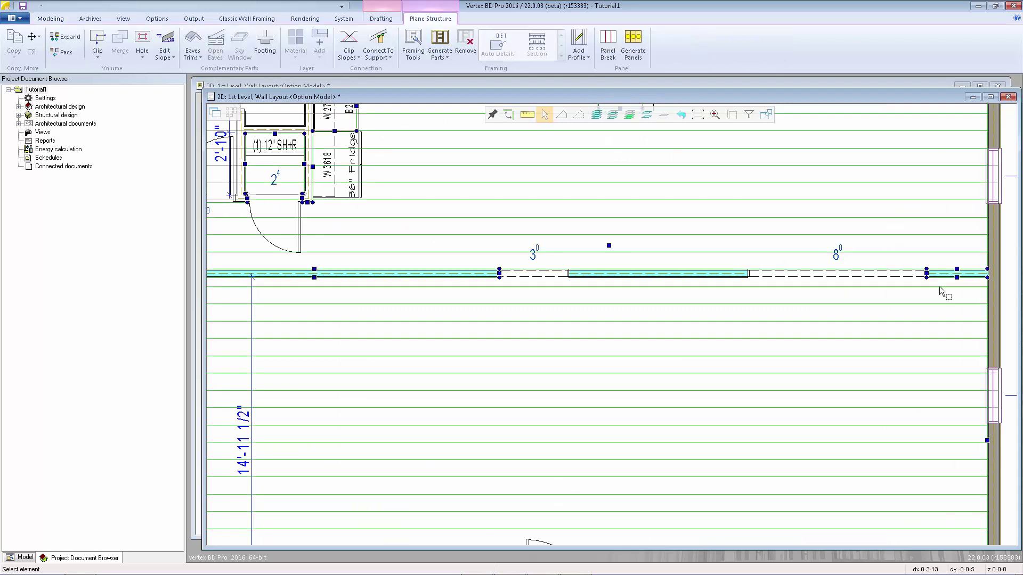
right_click(680, 240)
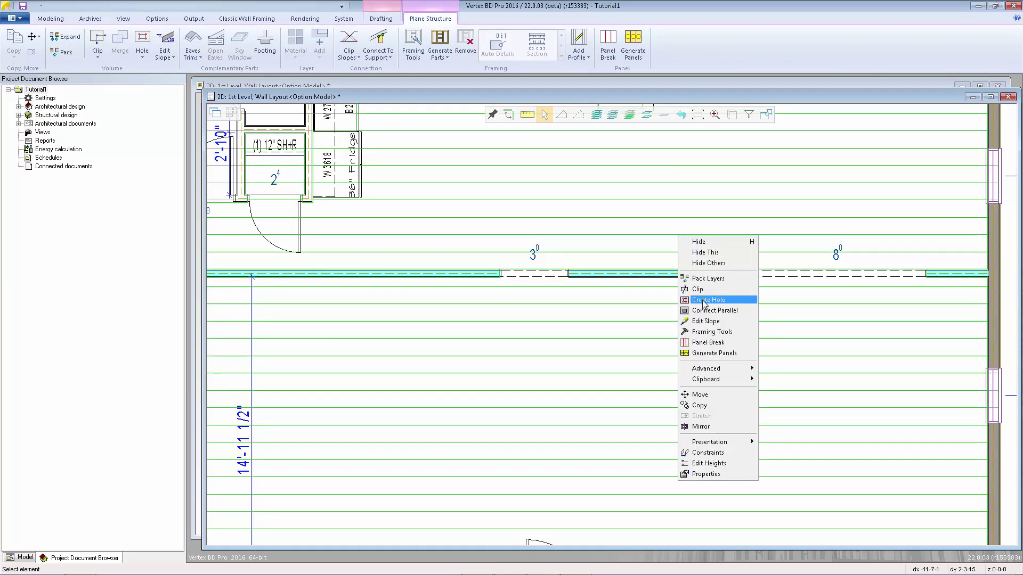
left_click(704, 300)
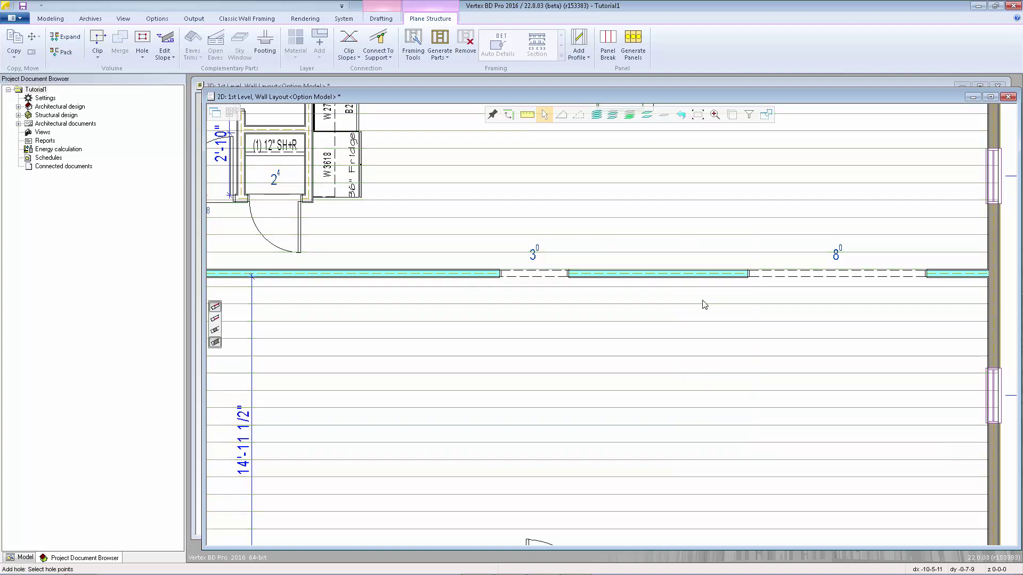
Outline the hole at the interior wall's corners between the 3'0" and 8'0" openings.
scroll(612, 323, "up", 5)
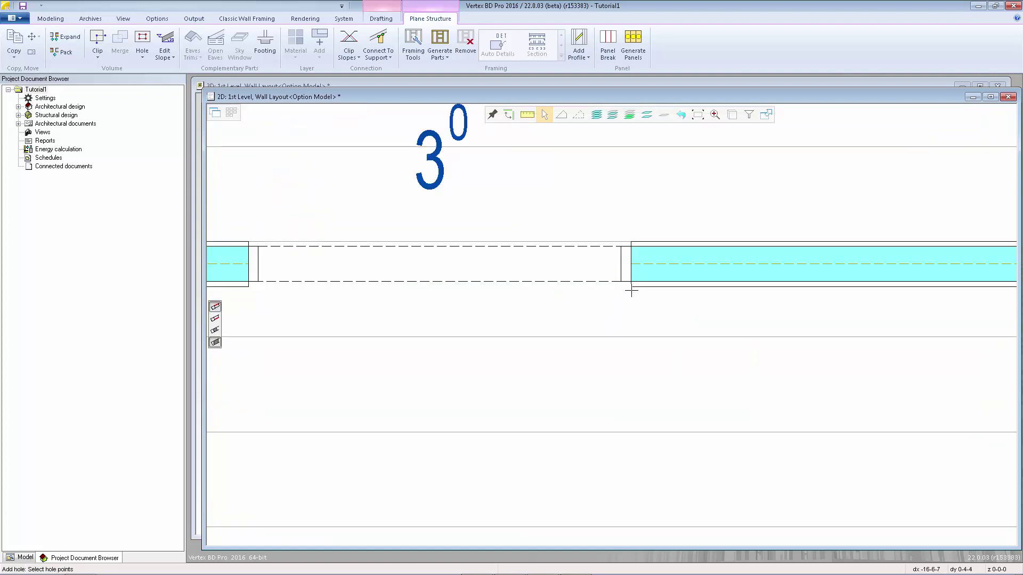
left_click(631, 243)
scroll(771, 323, "down", 5)
scroll(771, 324, "up", 3)
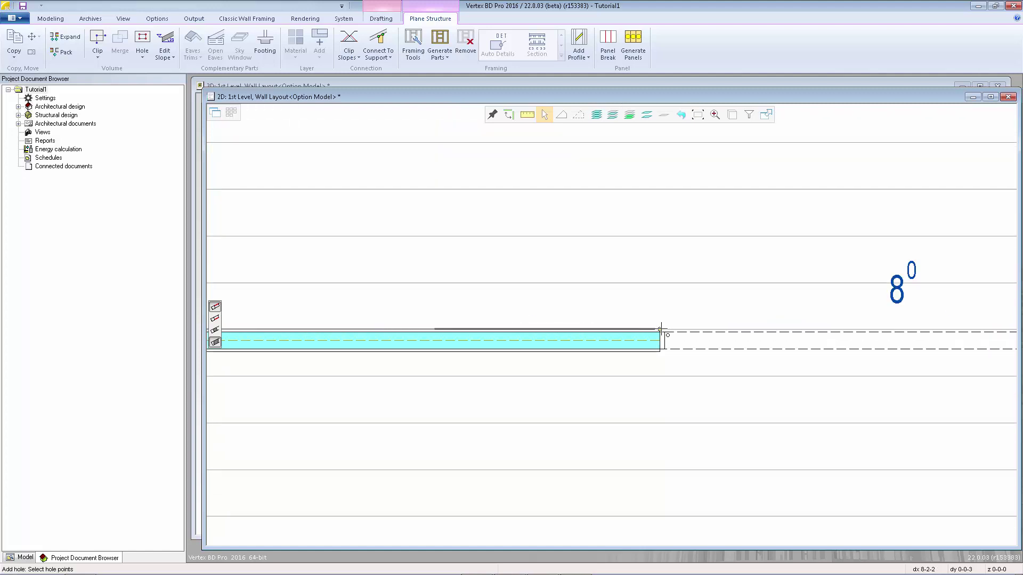
left_click(660, 329)
left_click(660, 351)
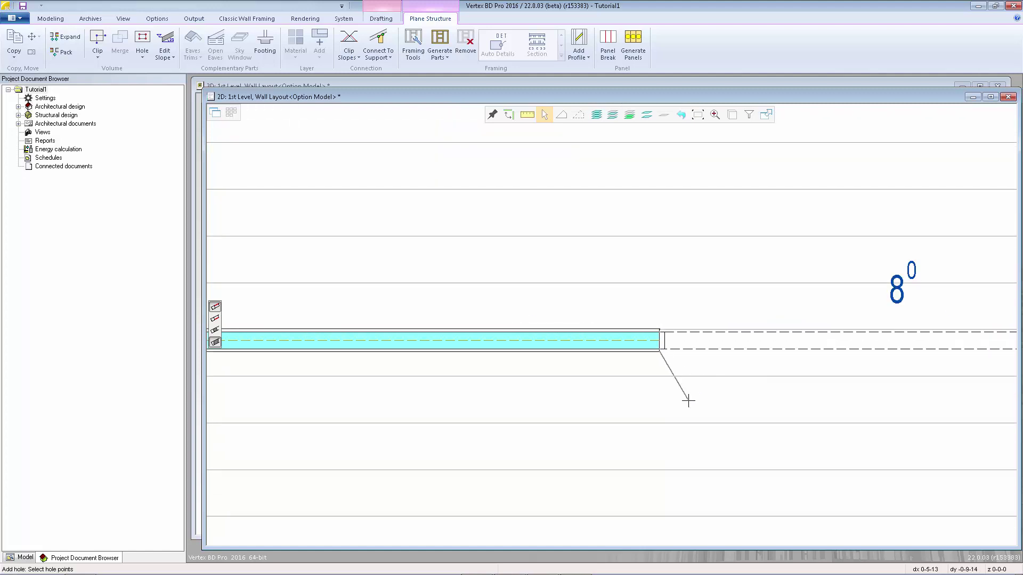
key("Return")
scroll(541, 317, "down", 3)
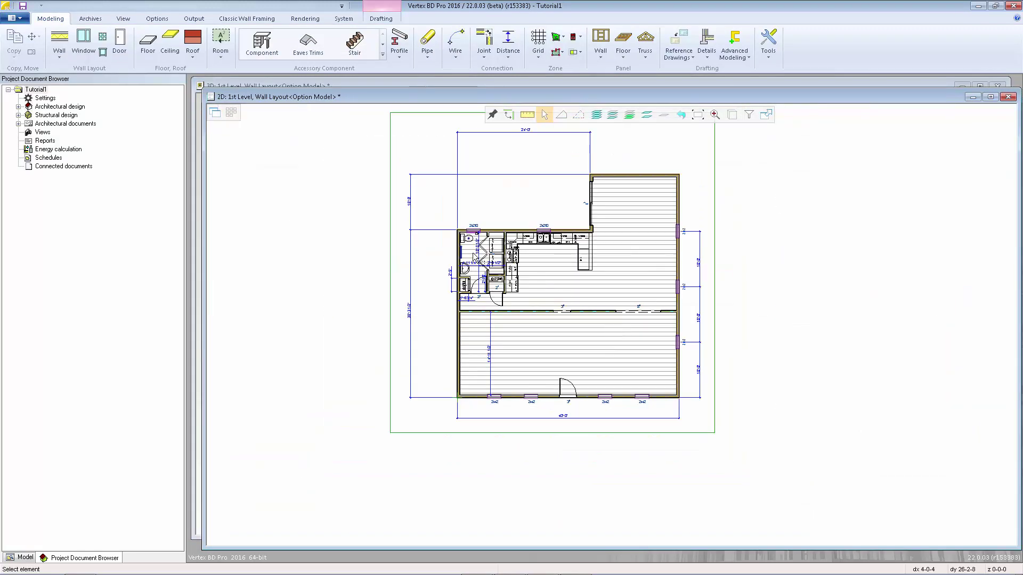
Start a new floor using the Flooring Finish - Tile structure (FLOOR-TILE, 0.2 thick).
scroll(476, 258, "up", 4)
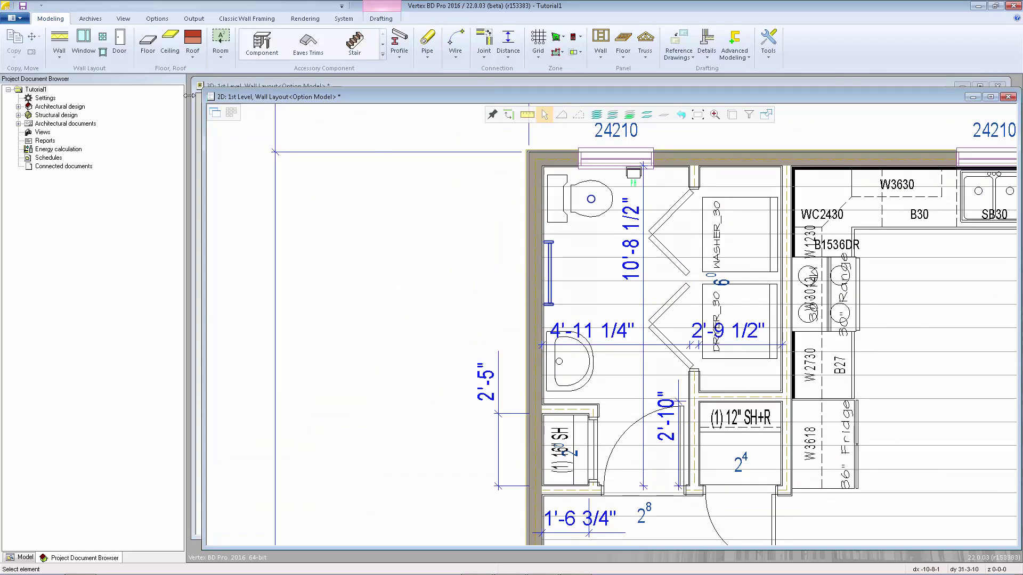
left_click(147, 42)
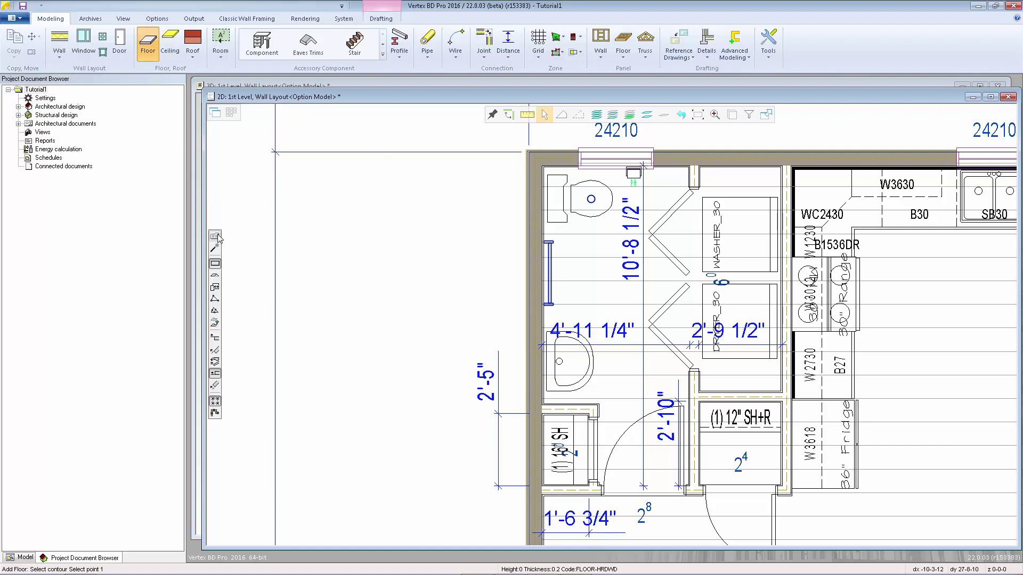
left_click(215, 237)
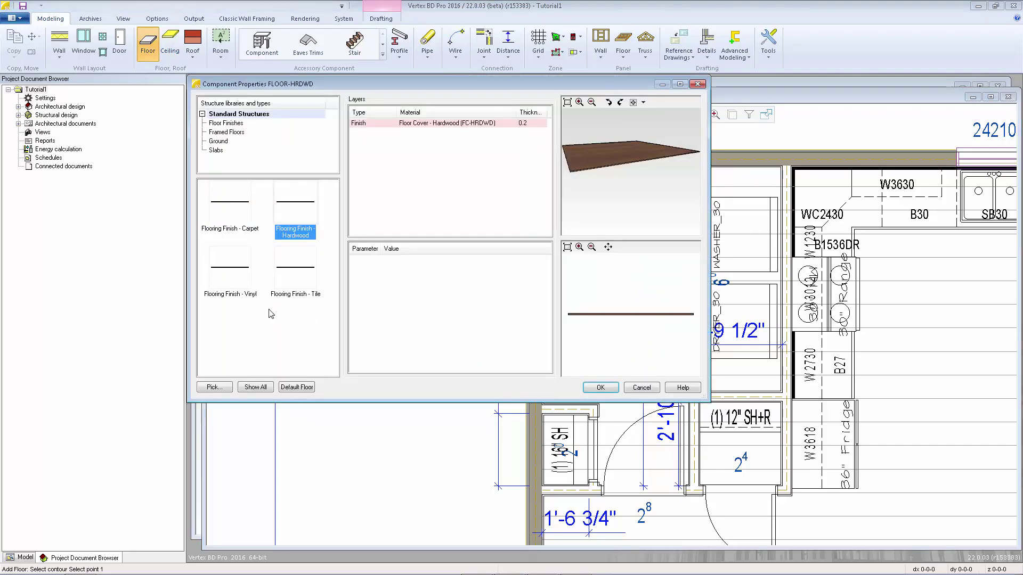
left_click(295, 292)
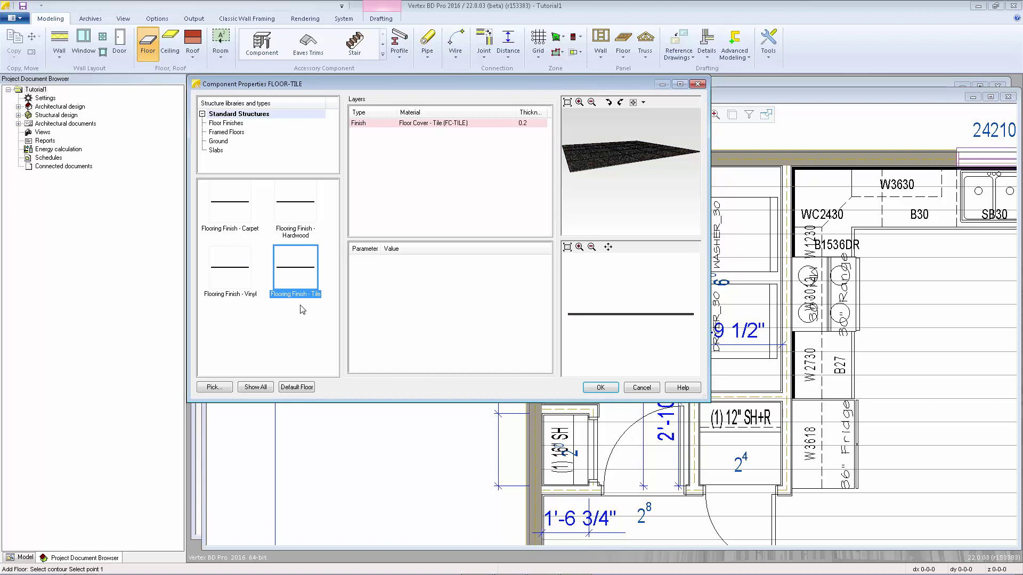
left_click(601, 388)
Trace a tile floor around the bathroom and laundry inner wall and jamb corners, then close the outline.
scroll(600, 269, "up", 2)
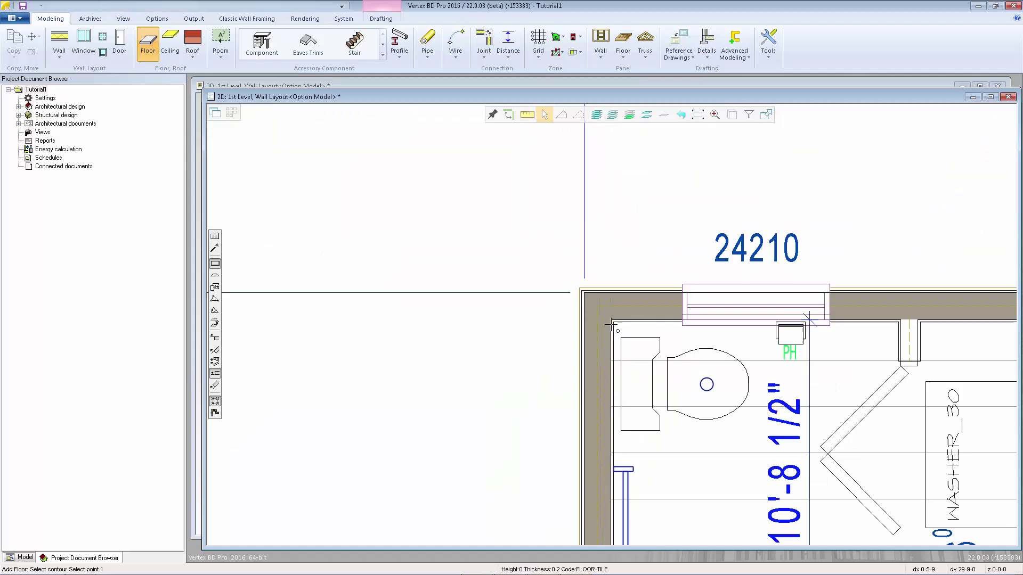
left_click(612, 323)
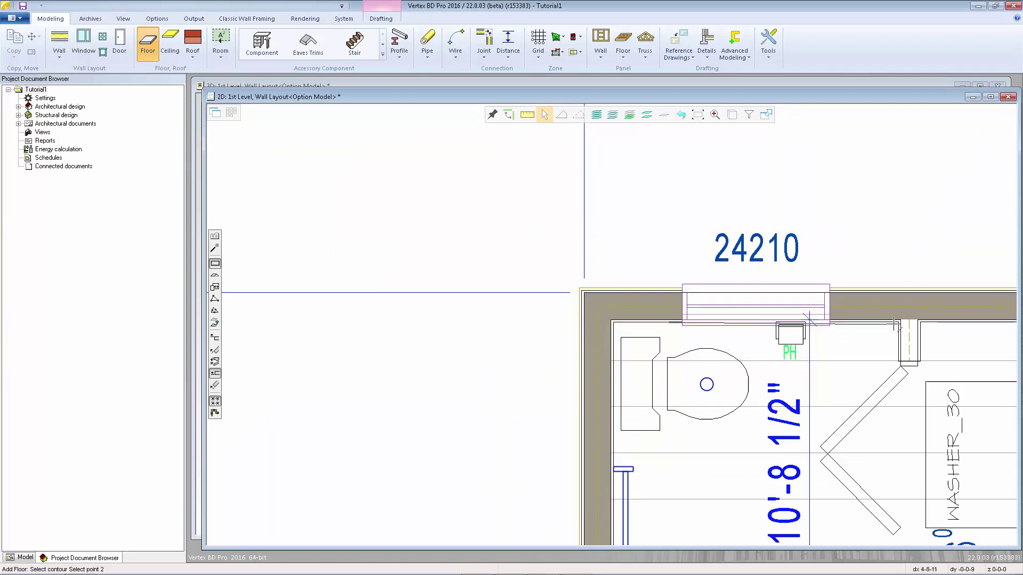
left_click(900, 322)
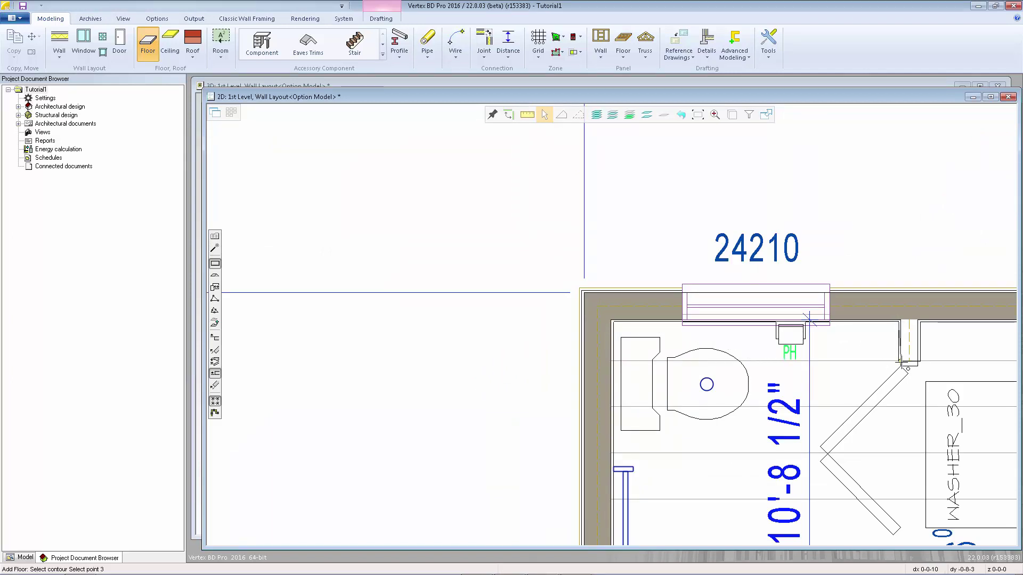
scroll(610, 321, "up", 5)
left_click(588, 317)
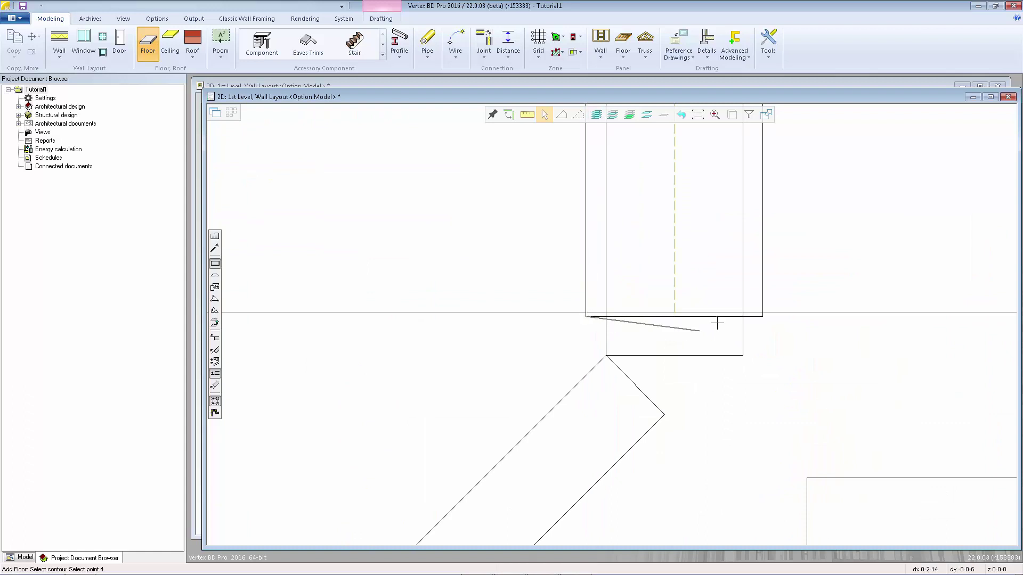
left_click(765, 318)
scroll(622, 346, "down", 4)
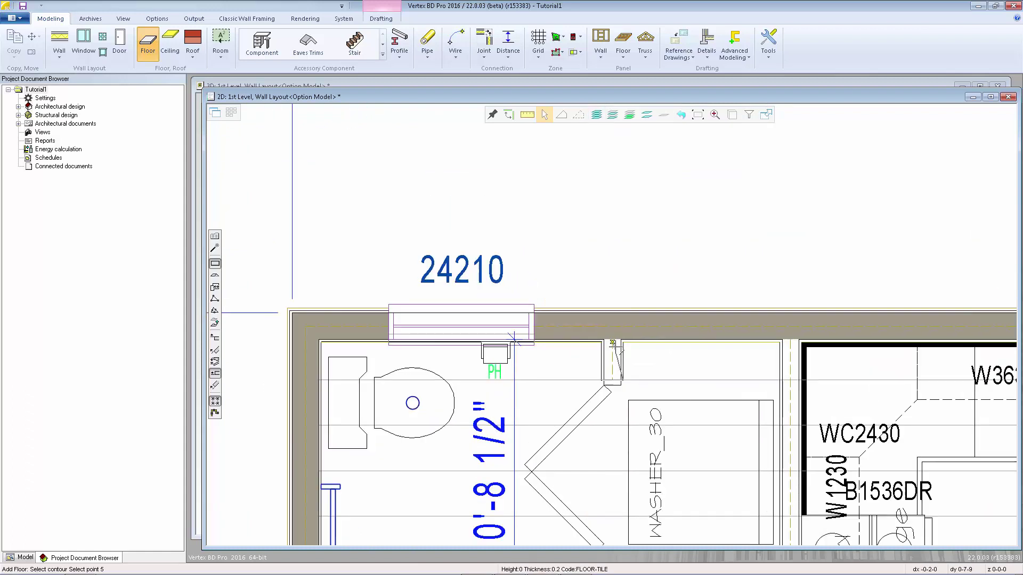
left_click(622, 346)
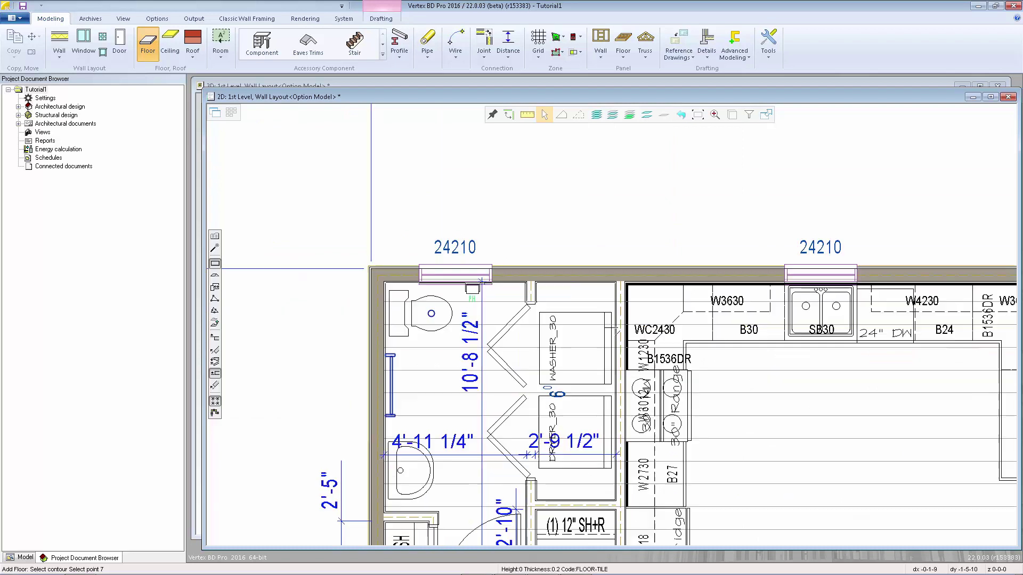
scroll(610, 322, "down", 3)
scroll(416, 326, "up", 6)
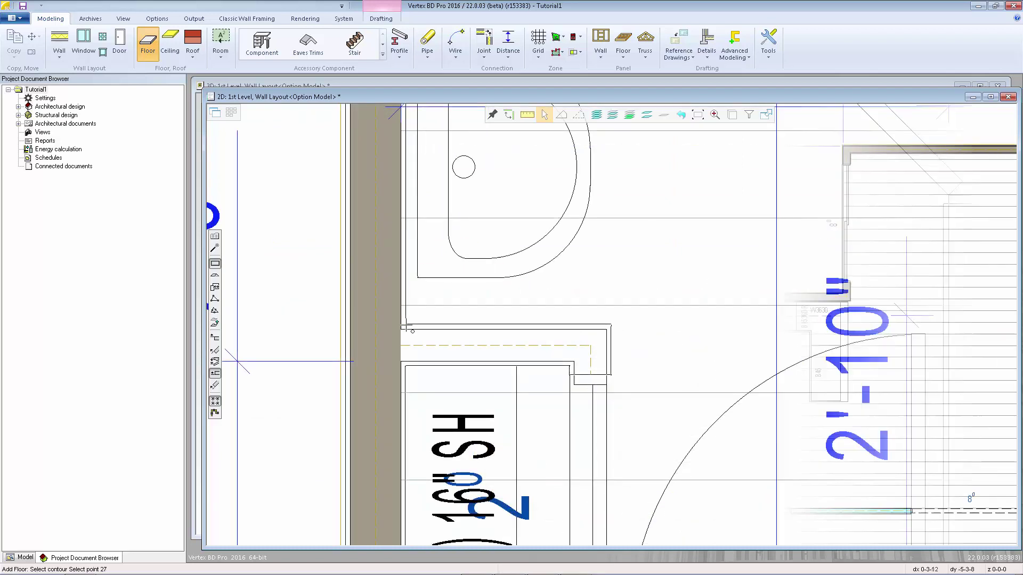
left_click(416, 326)
scroll(416, 327, "down", 5)
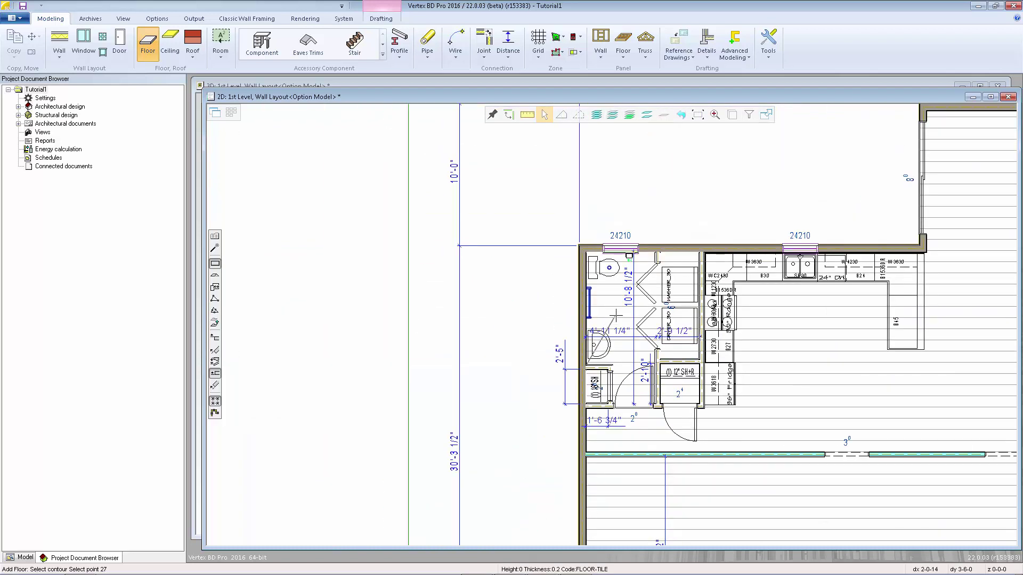
scroll(778, 335, "up", 2)
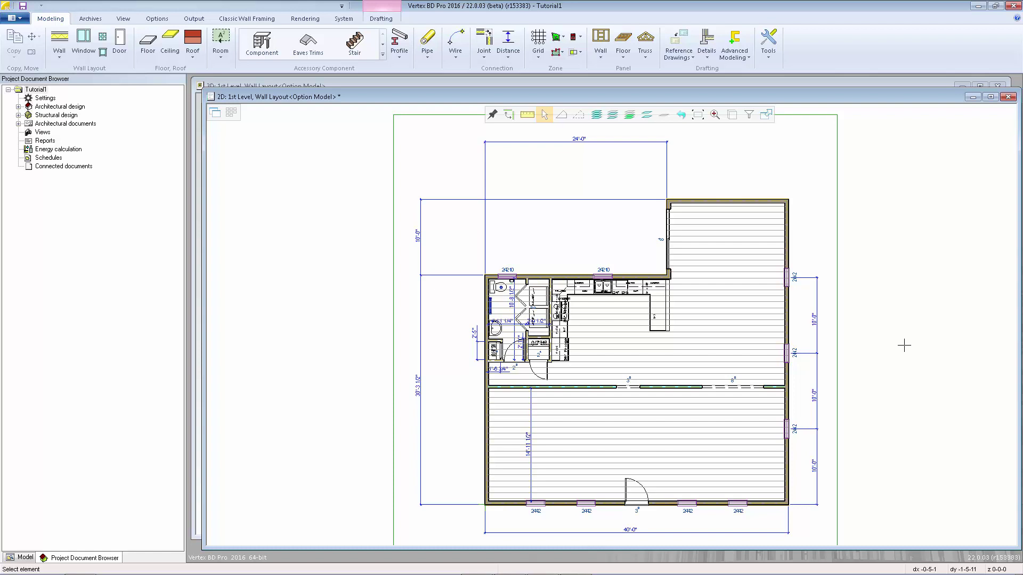
In the 1ST FLOOR model tree, select all three Floor items under Planar Structures.
left_click(23, 558)
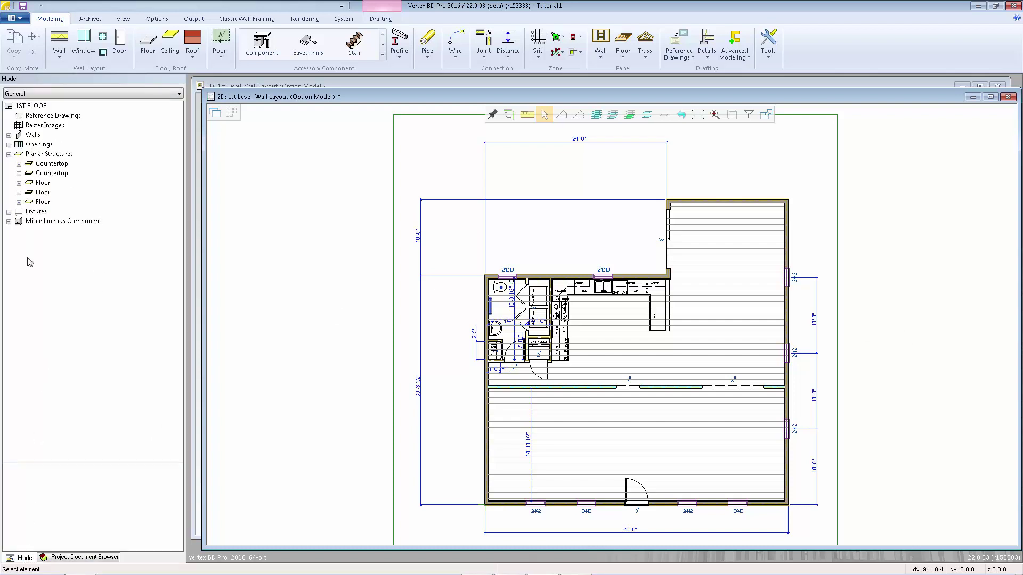
left_click(43, 182)
left_click(43, 192, "ctrl")
left_click(44, 203, "ctrl")
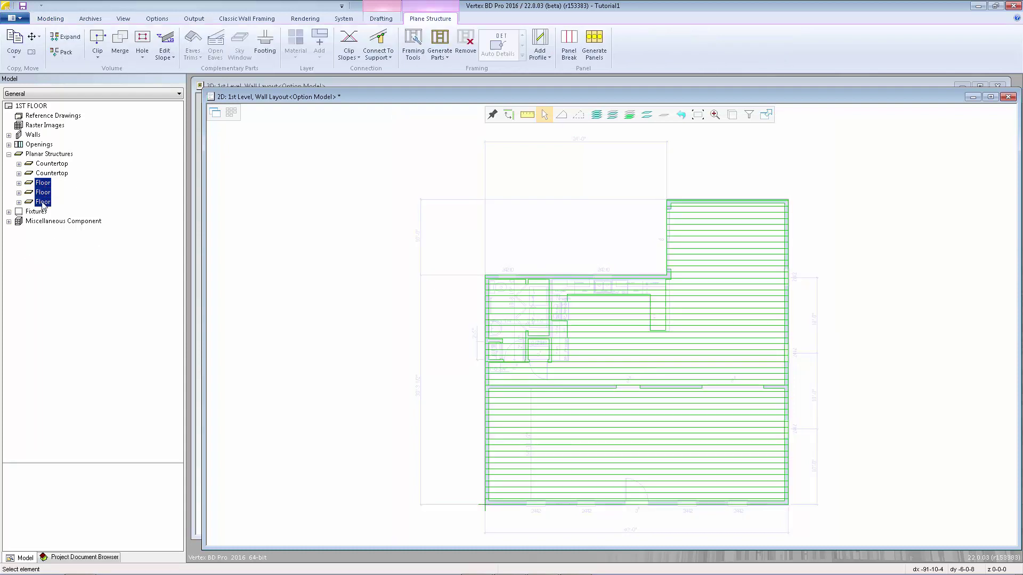
Move the three selected floors to the 1st level deck layout pair and keep that pair active.
right_click(44, 202)
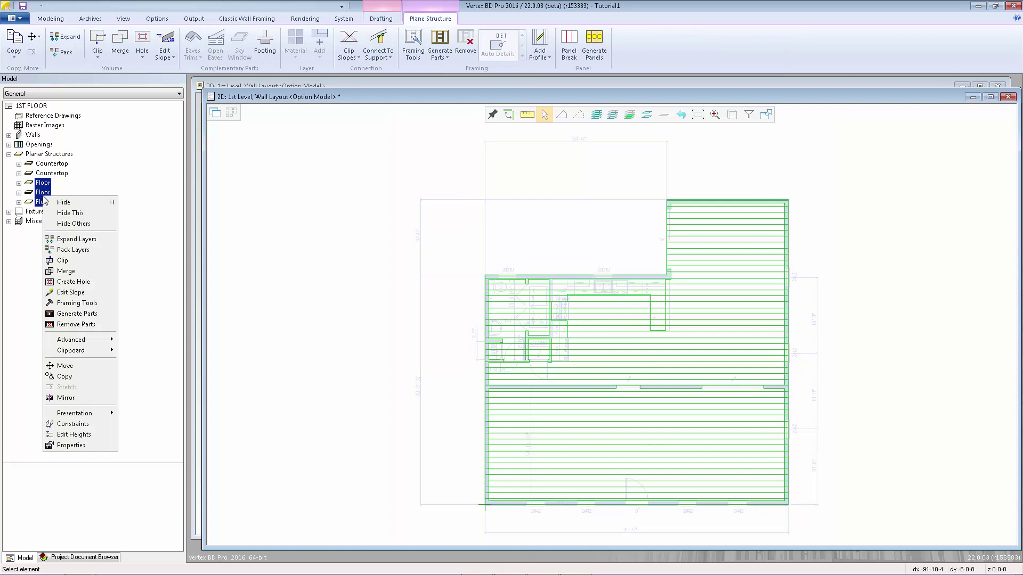
mouse_move(70, 342)
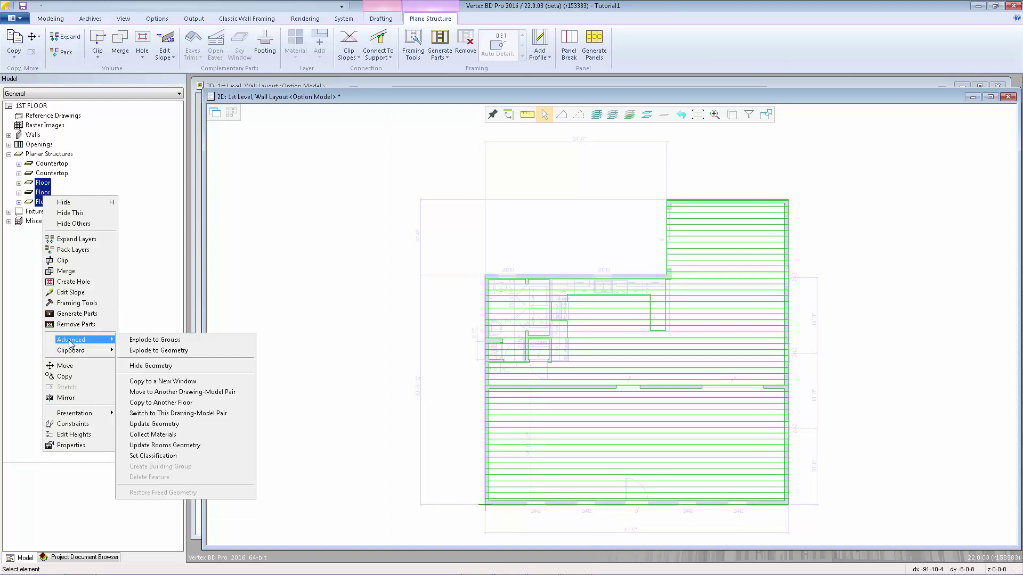
left_click(162, 392)
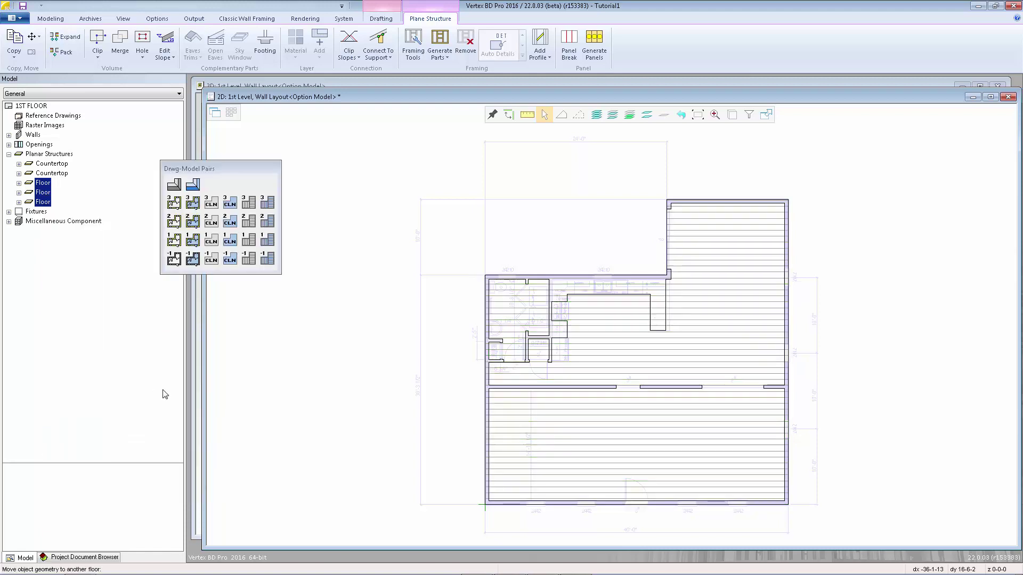
left_click(249, 241)
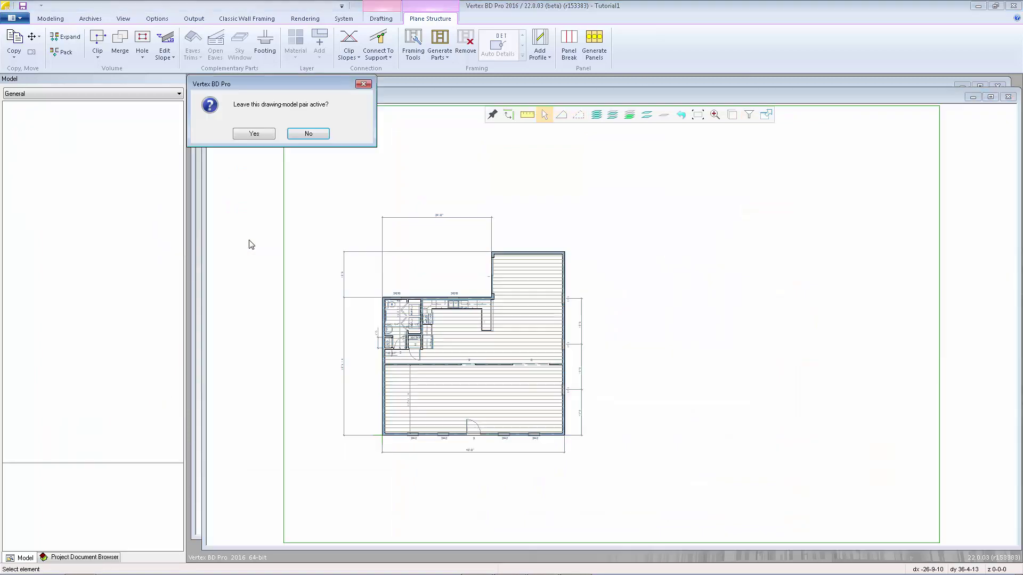
left_click(254, 134)
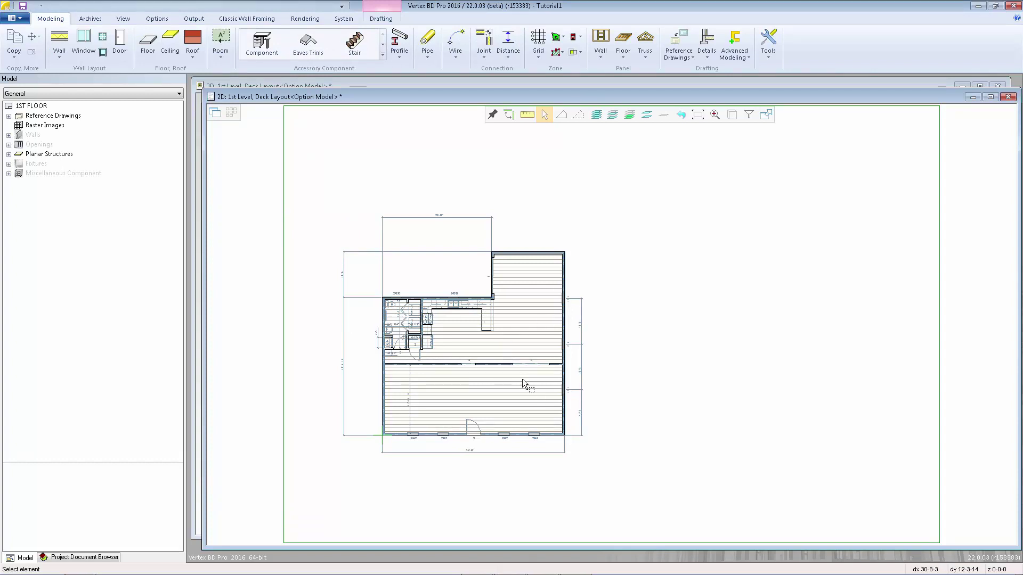
key("ctrl+Tab")
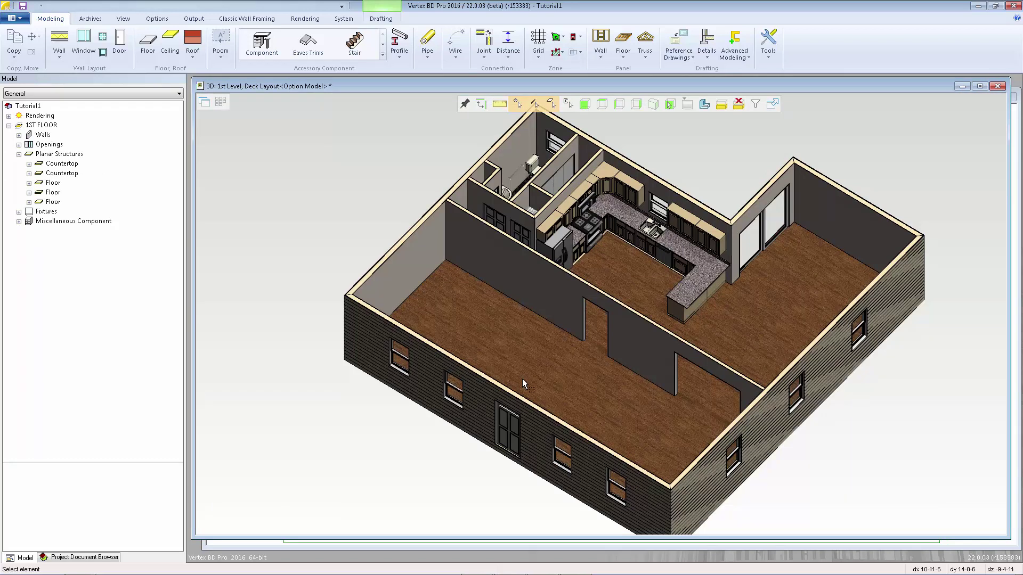
key("ctrl+Tab")
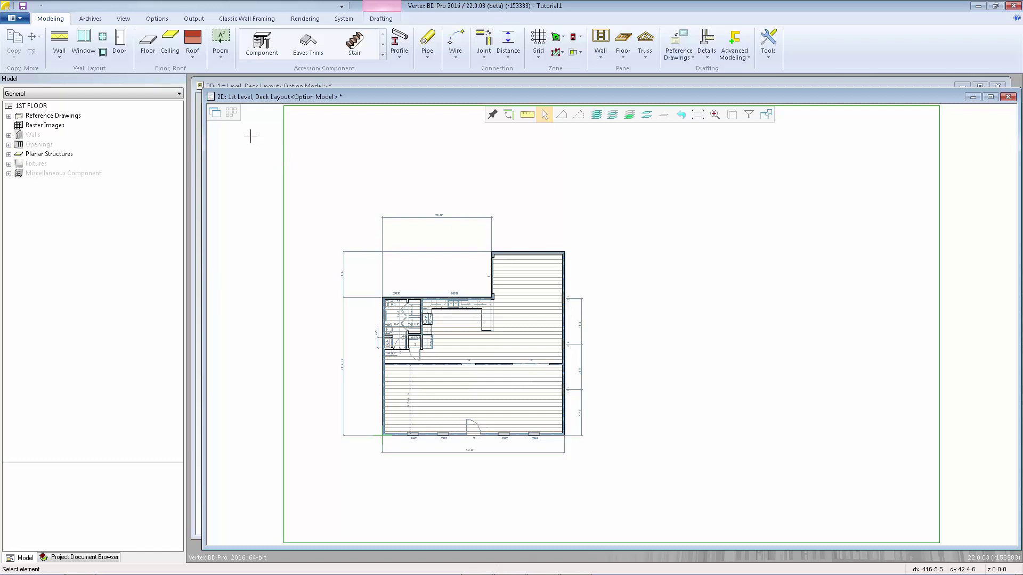
Load the 1 CLN (1st level, ceiling layout) drawing-model pair.
left_click(231, 114)
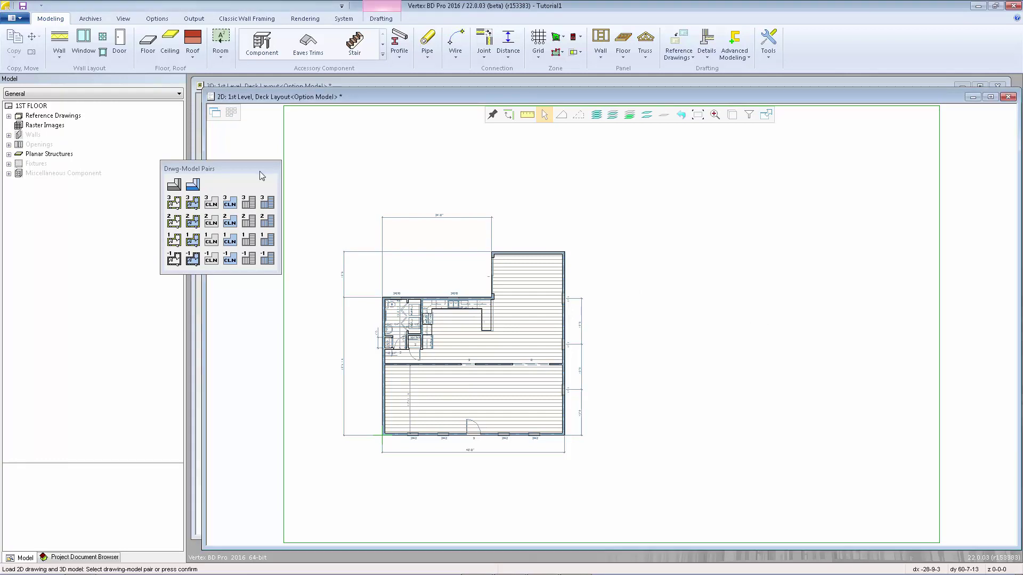
left_click(211, 241)
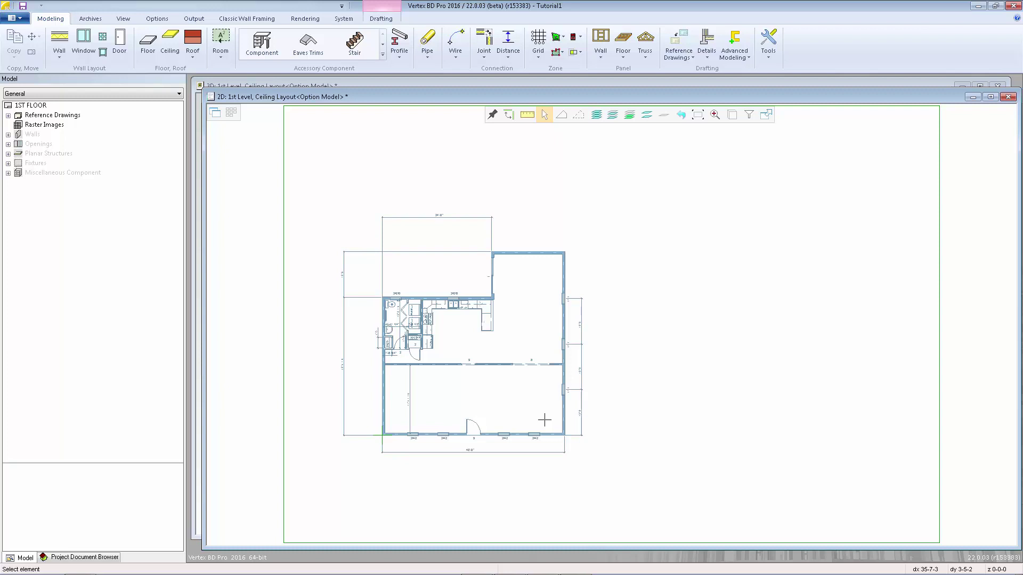
Start a 1/2 CD Drywall ceiling and change its height offset from +1/2" to 0.
left_click(170, 41)
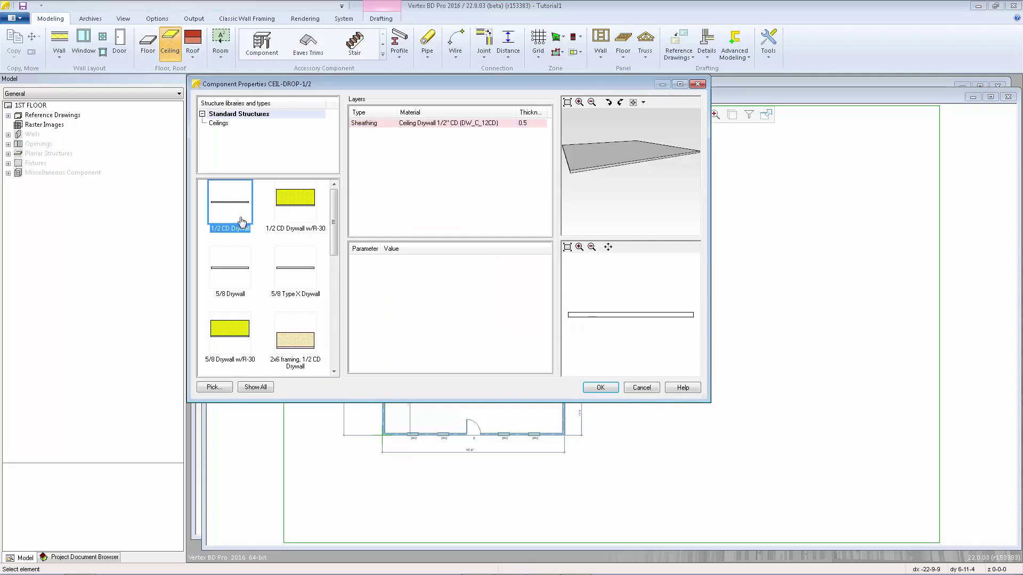
left_click(598, 388)
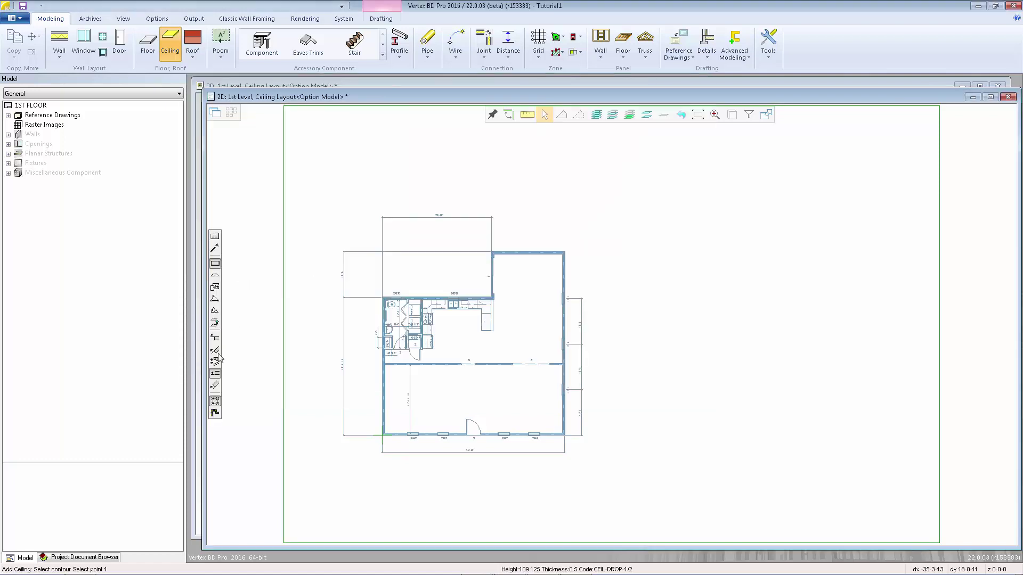
left_click(216, 342)
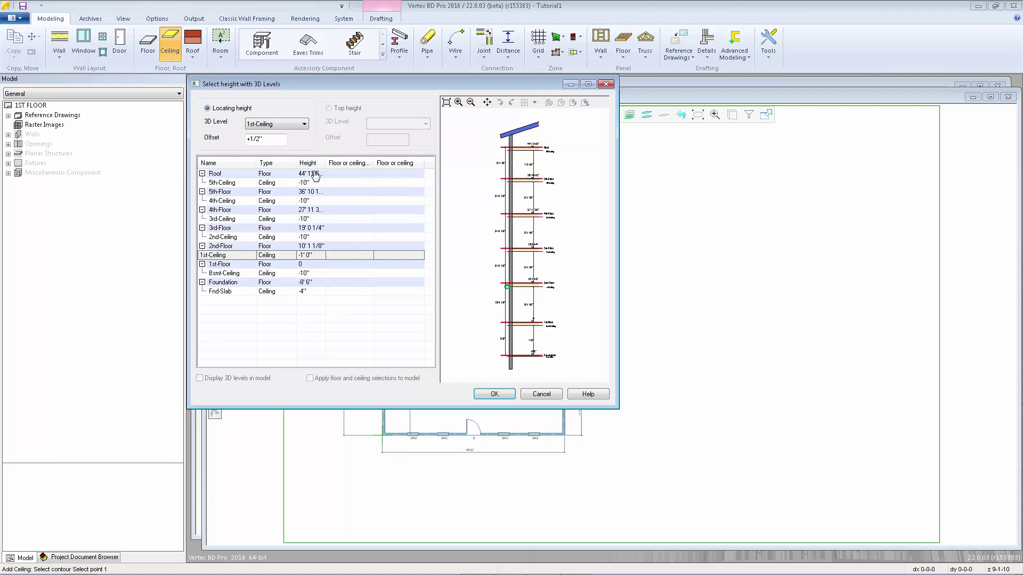
left_click(269, 140)
left_click_drag(269, 139, 237, 138)
type("0")
left_click(498, 394)
Outline the drywall ceiling for the large lower room by its four inner corners.
scroll(602, 336, "up", 5)
left_click(602, 334)
scroll(610, 328, "down", 6)
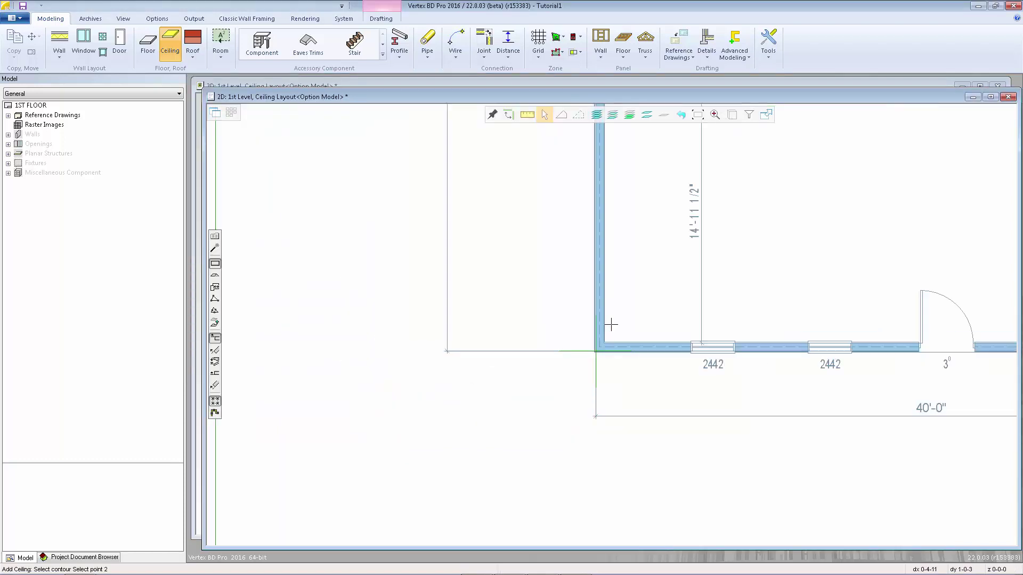
scroll(611, 327, "up", 6)
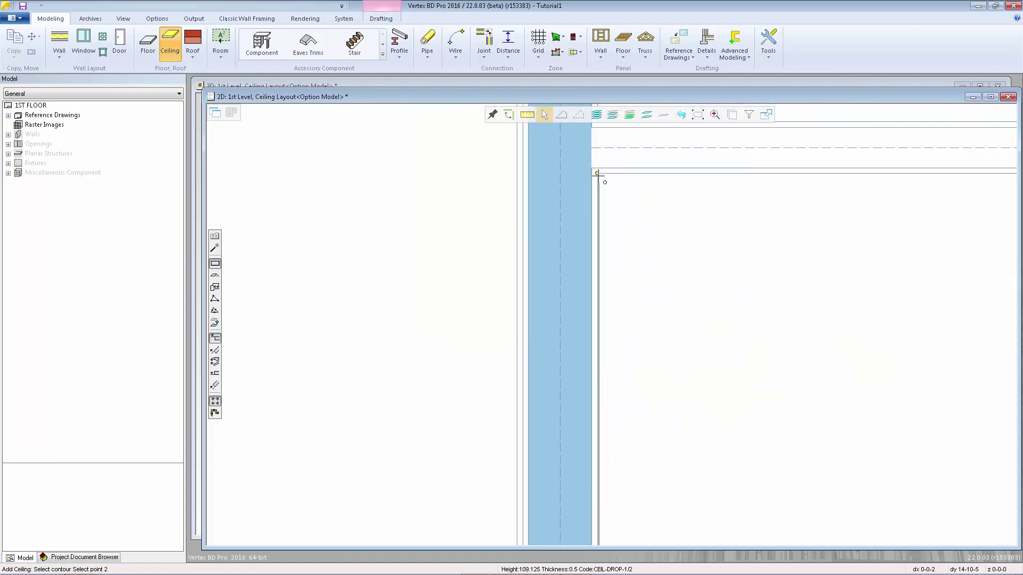
left_click(599, 175)
scroll(599, 175, "down", 3)
scroll(613, 324, "down", 5)
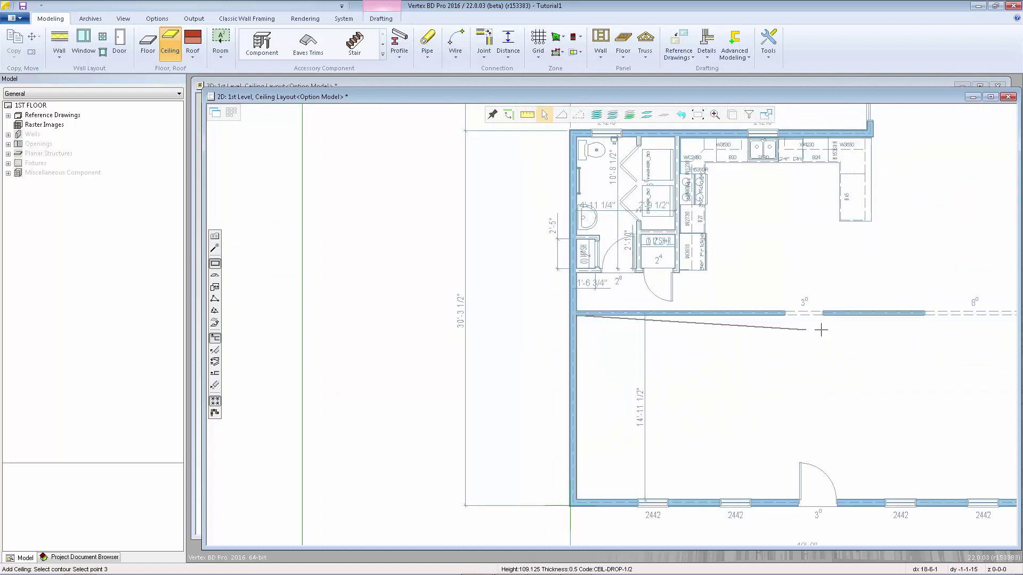
scroll(616, 324, "up", 7)
scroll(615, 324, "up", 3)
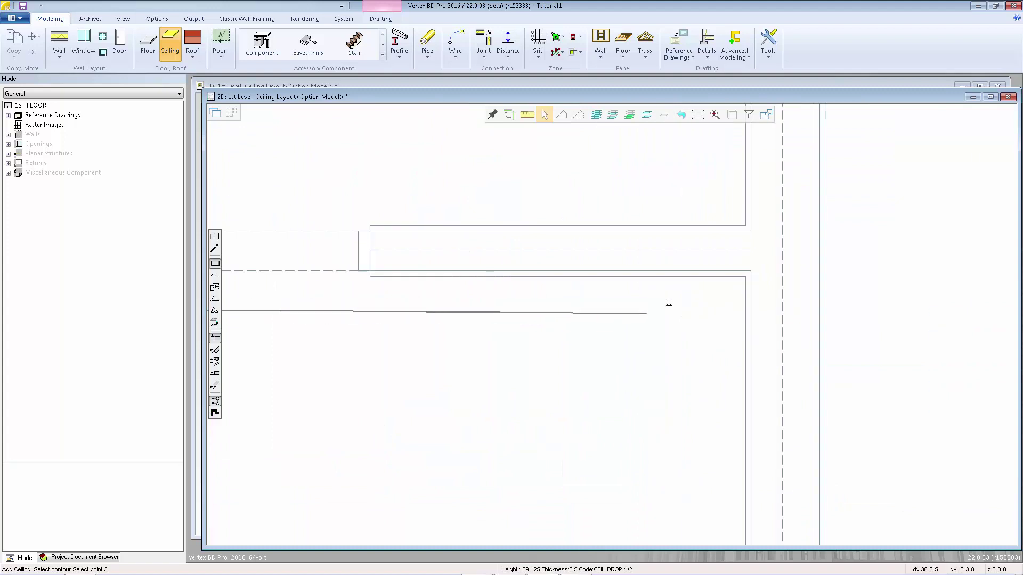
left_click(653, 312)
scroll(618, 408, "down", 3)
scroll(618, 408, "down", 3)
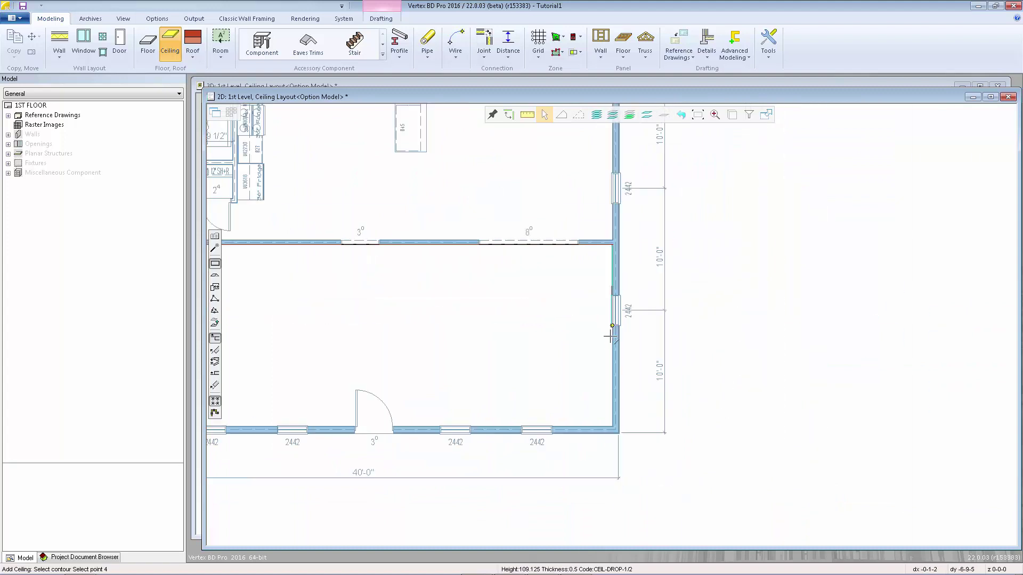
scroll(610, 336, "up", 5)
left_click(622, 379)
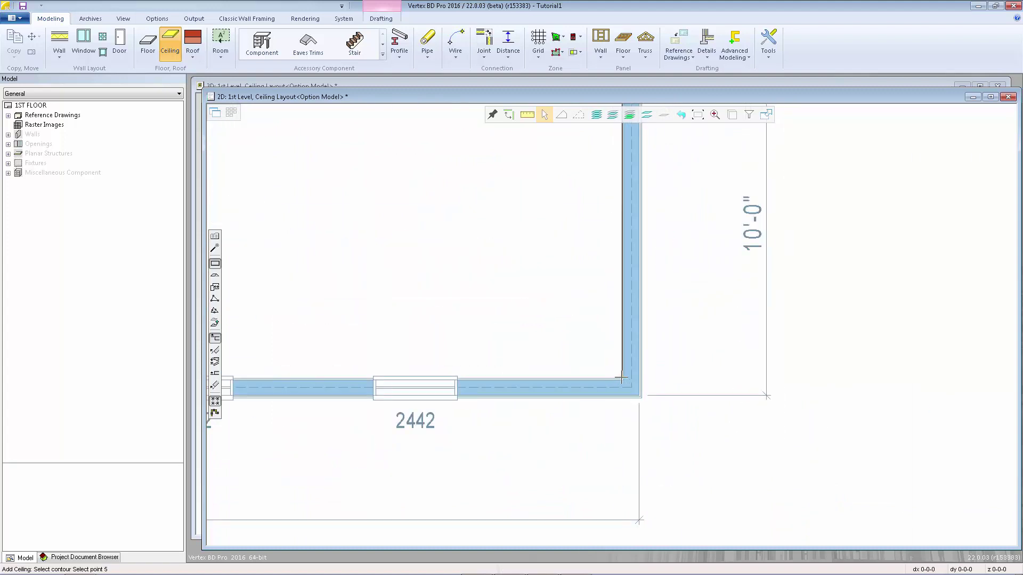
middle_click(486, 233)
Add a drywall ceiling to the upper-right room.
scroll(606, 322, "down", 3)
scroll(469, 279, "down", 3)
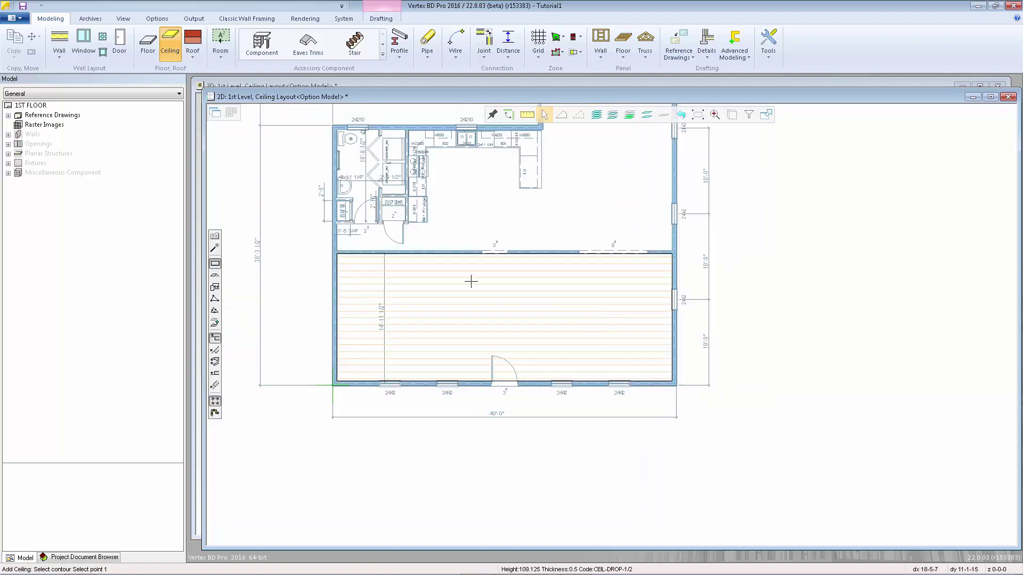
scroll(478, 324, "up", 5)
scroll(610, 326, "up", 2)
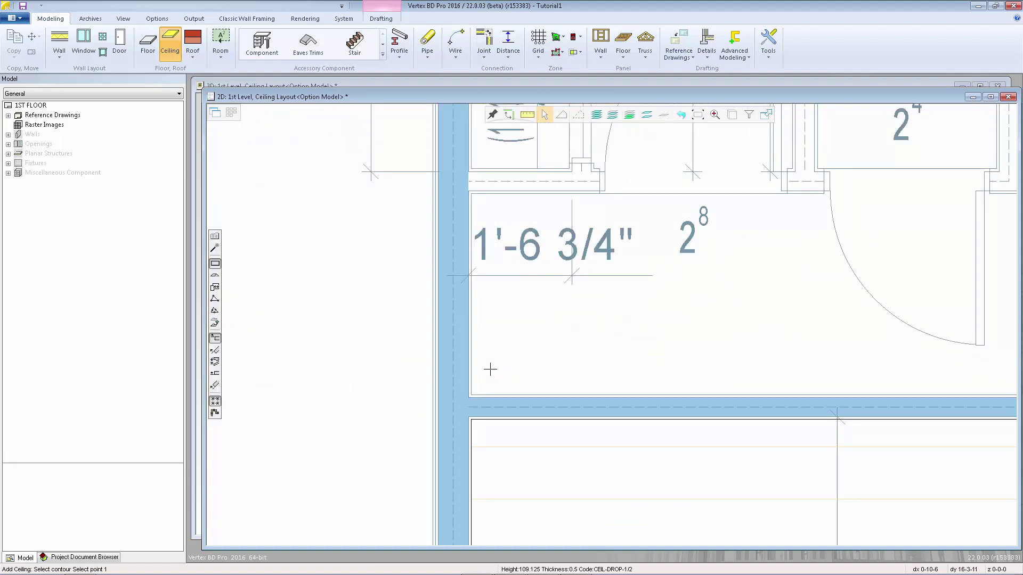
left_click(473, 395)
scroll(610, 324, "down", 5)
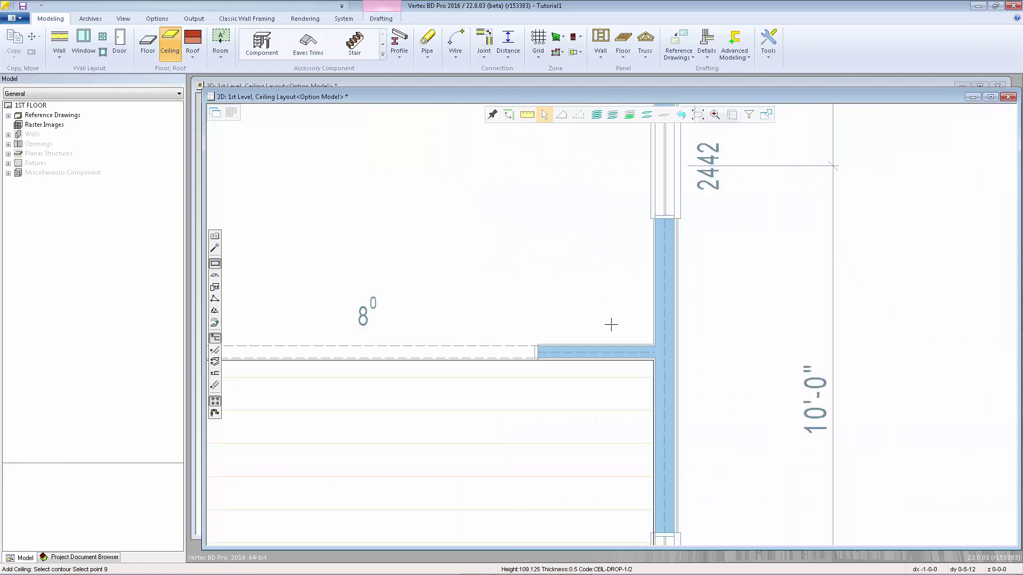
middle_click(610, 325)
Add rectangular drywall ceilings to the small closets, then end ceiling placement.
scroll(595, 324, "down", 1)
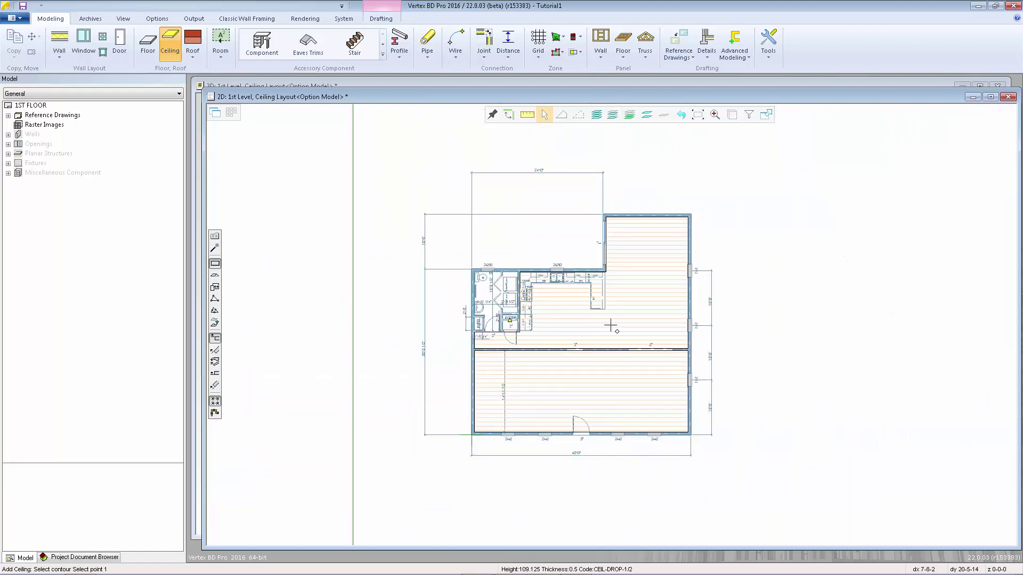
scroll(586, 325, "up", 5)
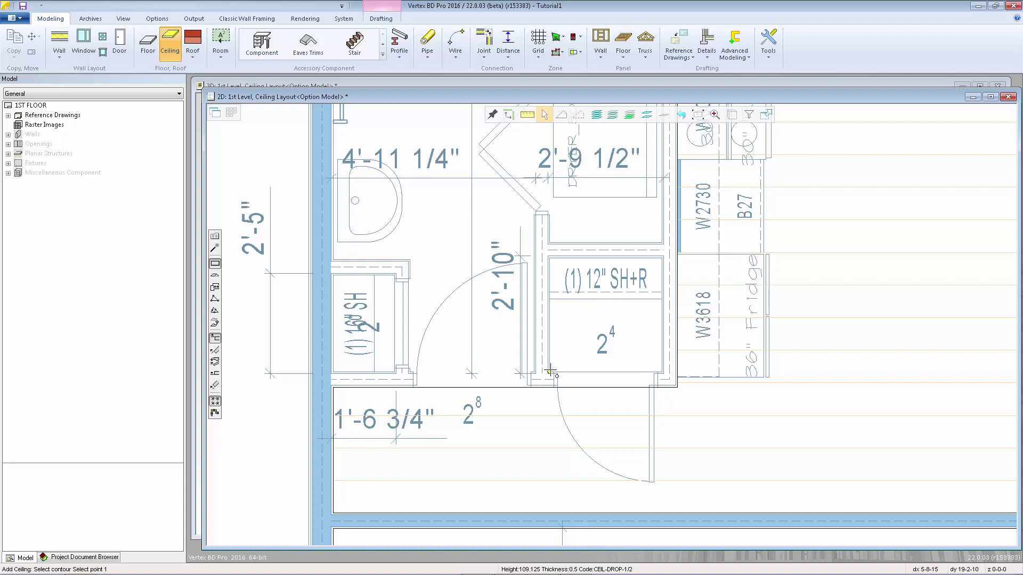
left_click(550, 371)
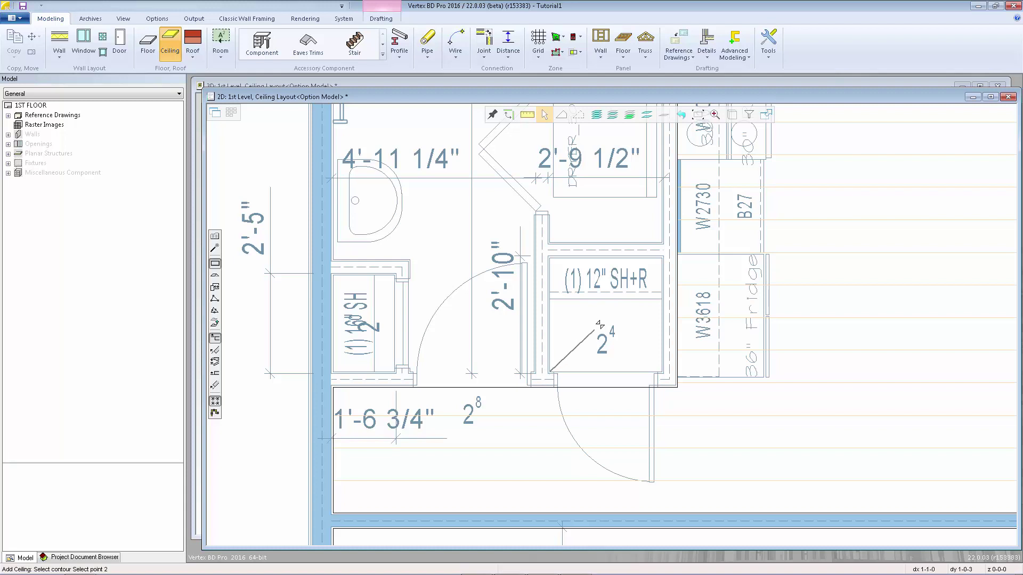
left_click(662, 258)
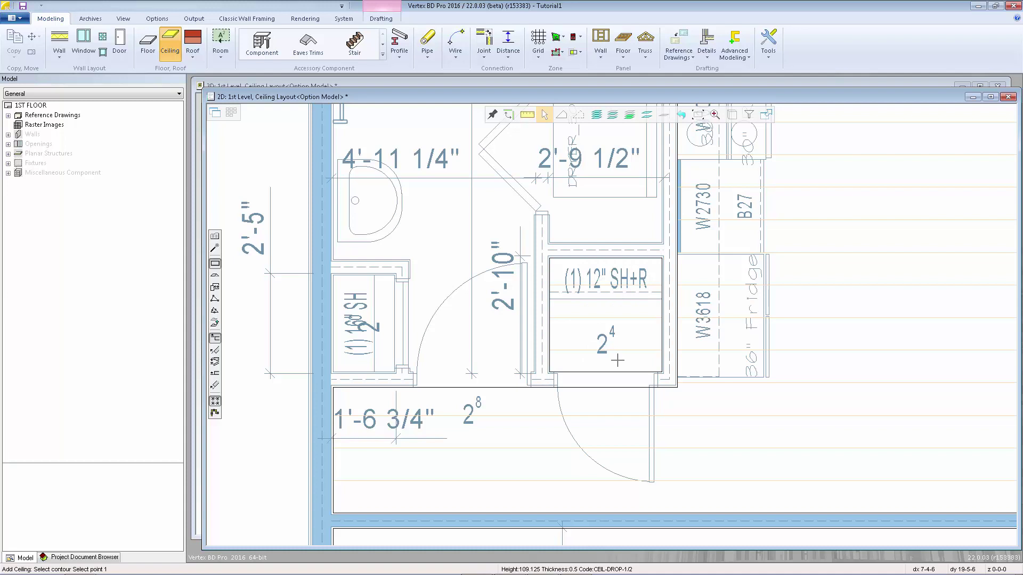
scroll(486, 136, "up", 3)
left_click(608, 330)
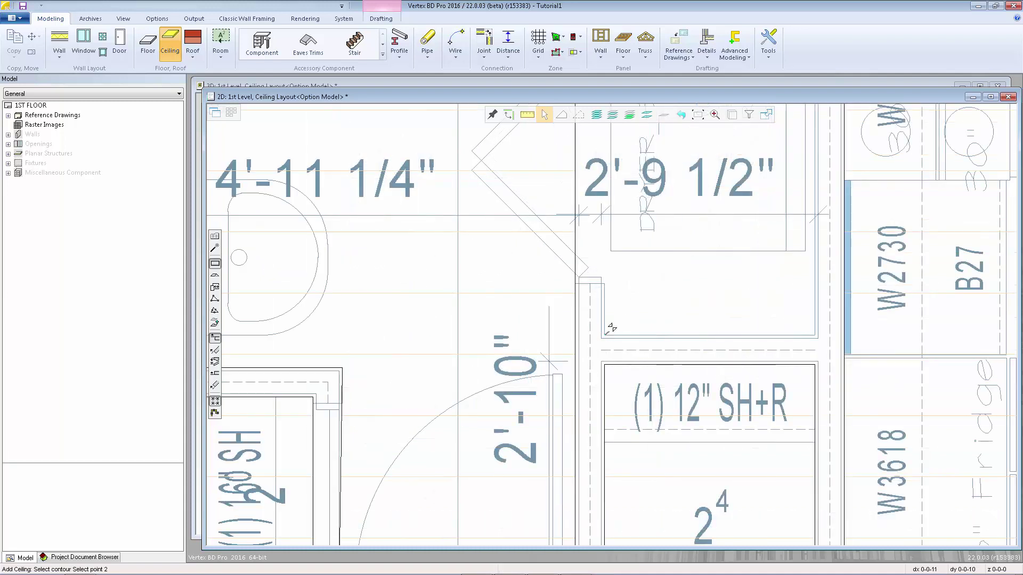
scroll(611, 328, "down", 5)
scroll(607, 322, "up", 5)
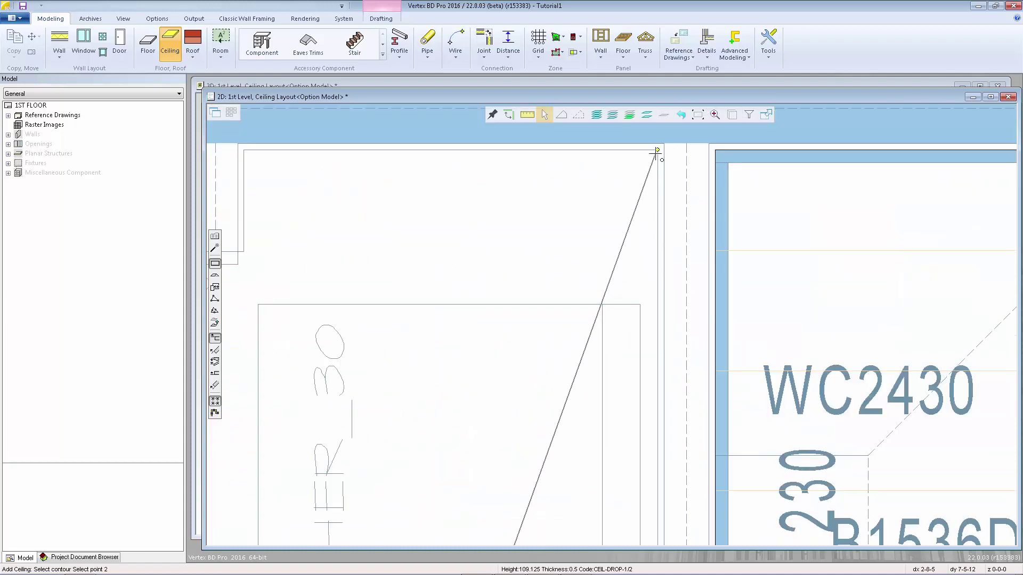
left_click(657, 151)
right_click(492, 277)
scroll(612, 361, "down", 3)
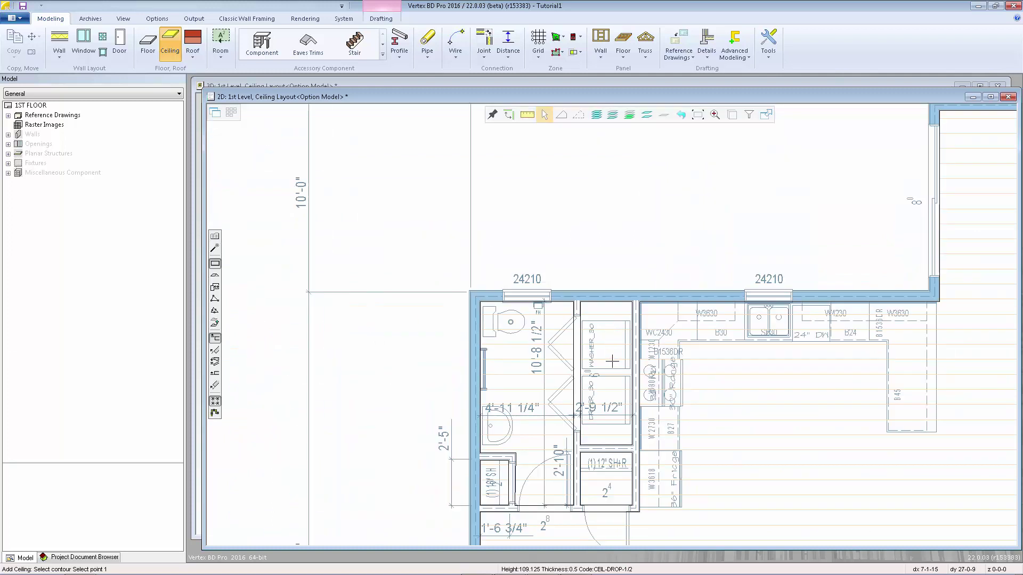
scroll(612, 362, "down", 2)
key("Escape")
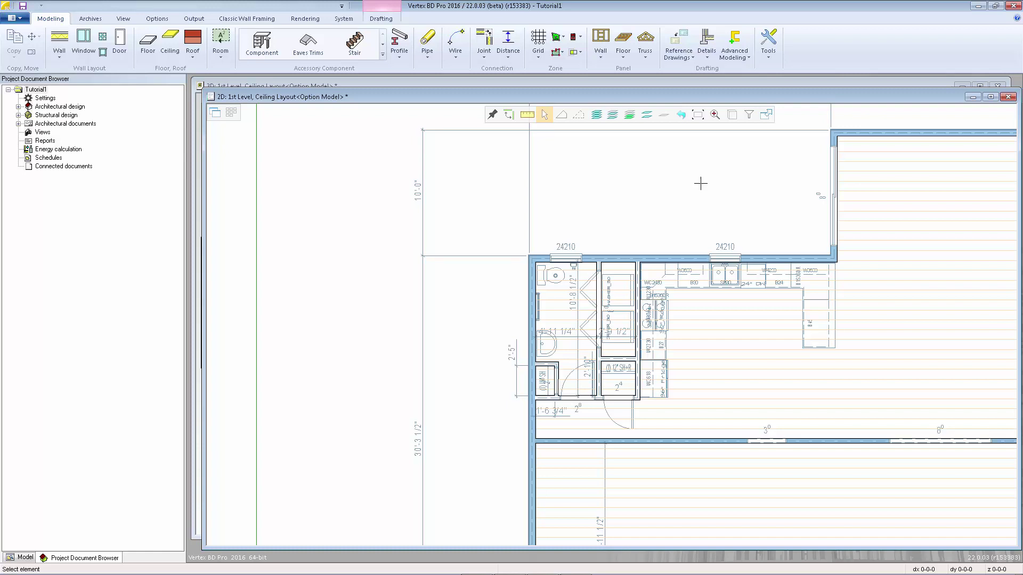
Select the lower room's drywall ceiling and choose Create Hole.
scroll(866, 392, "down", 2)
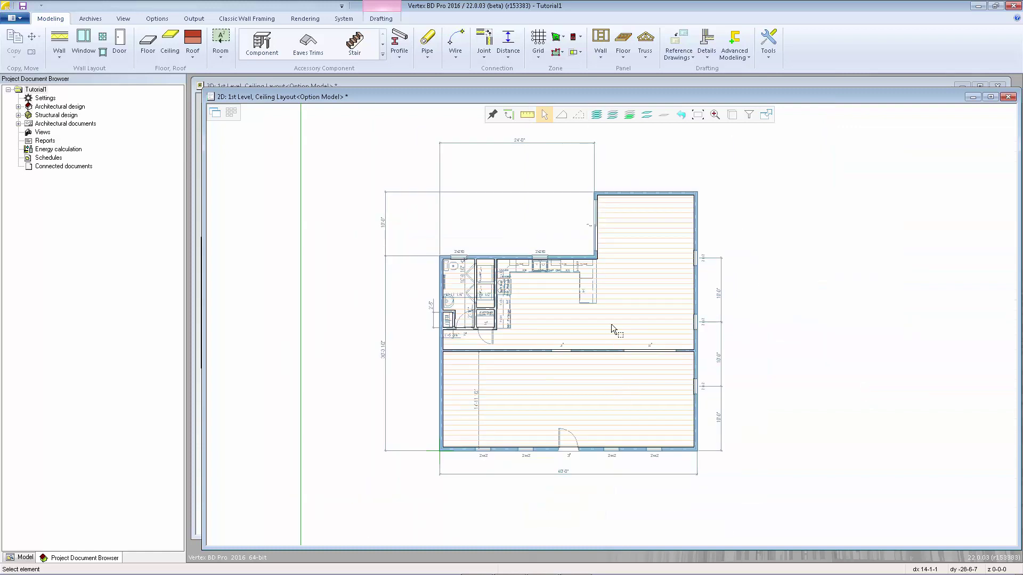
scroll(611, 324, "up", 1)
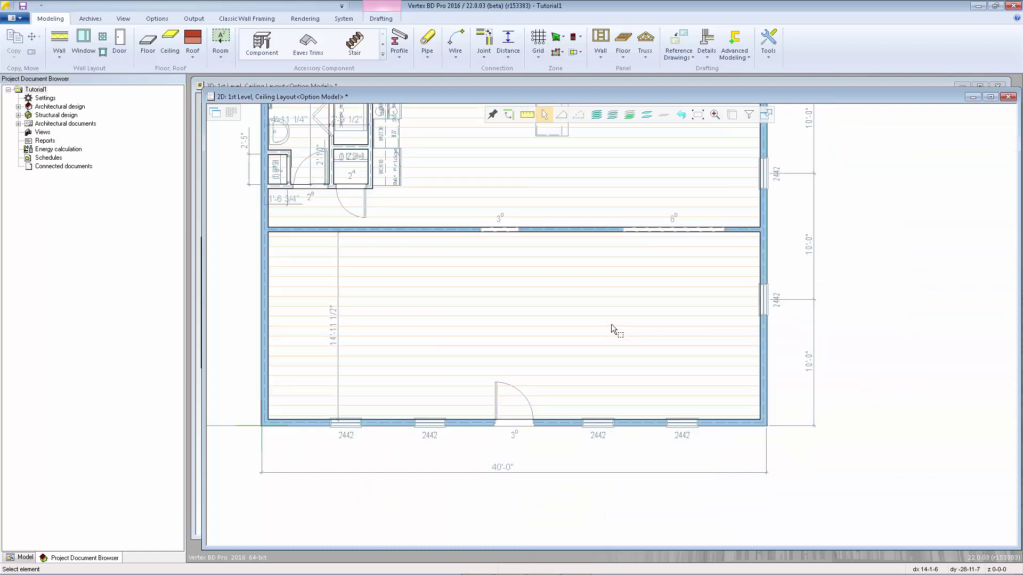
left_click(580, 296)
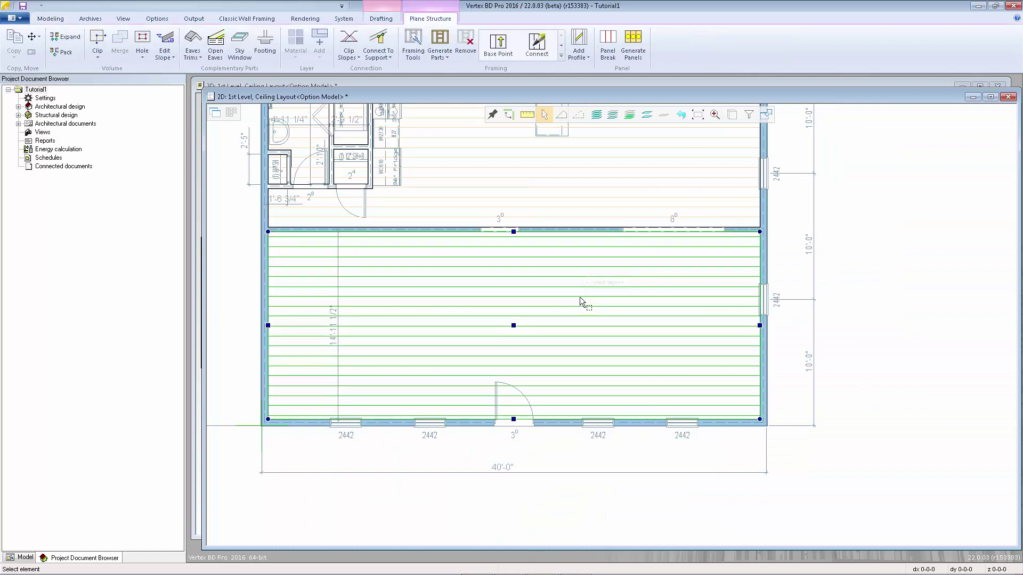
right_click(554, 276)
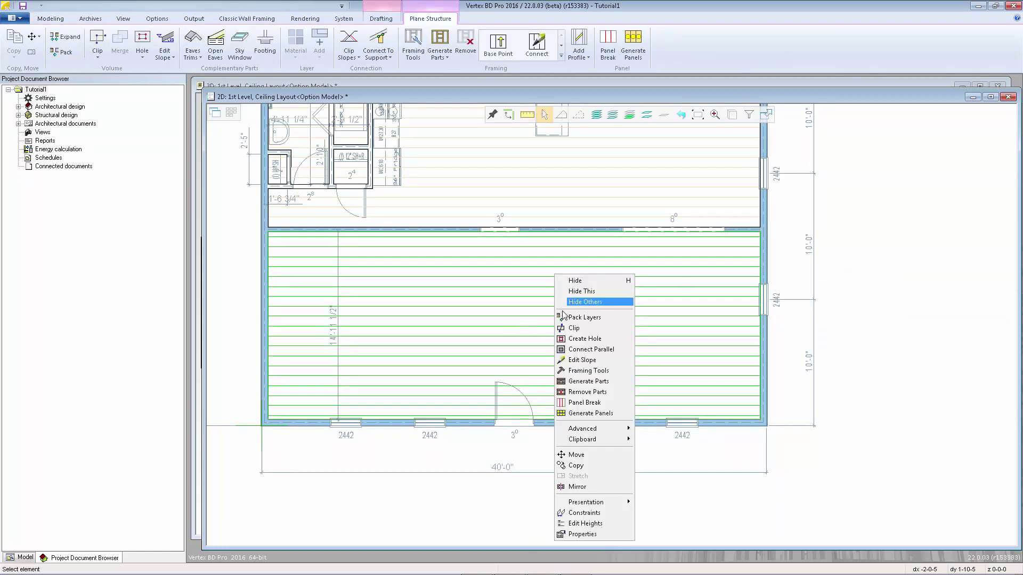
left_click(585, 339)
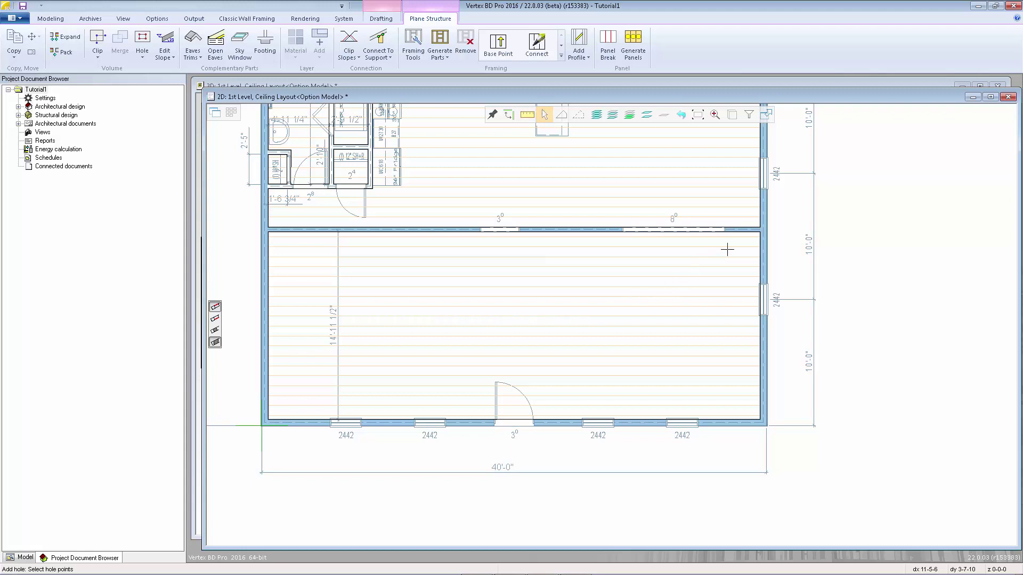
Cut a rectangular hole from the wall corner, 13'6 1/2 long with an X -45, Y -11 offset.
scroll(738, 242, "up", 3)
scroll(611, 324, "up", 3)
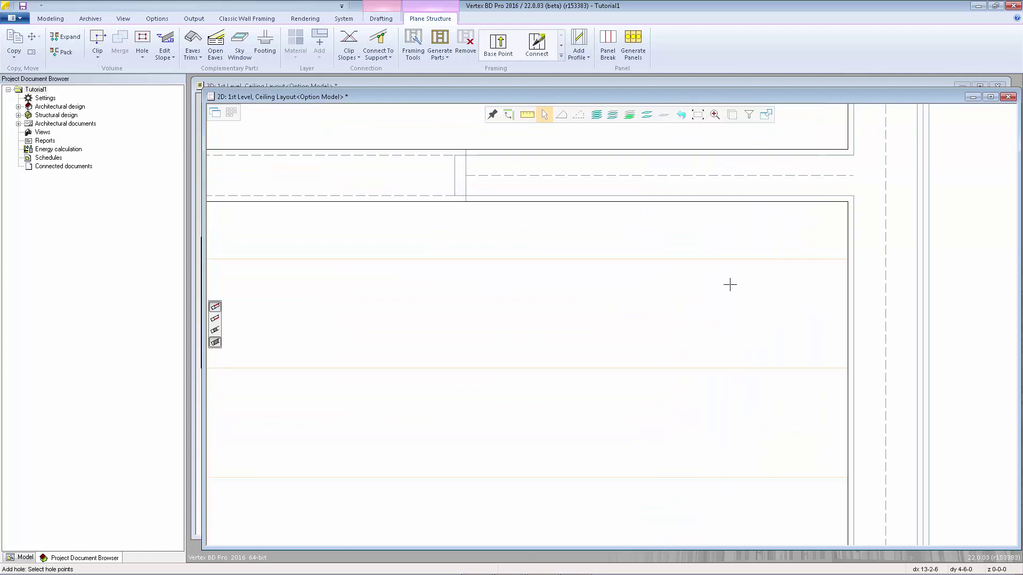
left_click(847, 203)
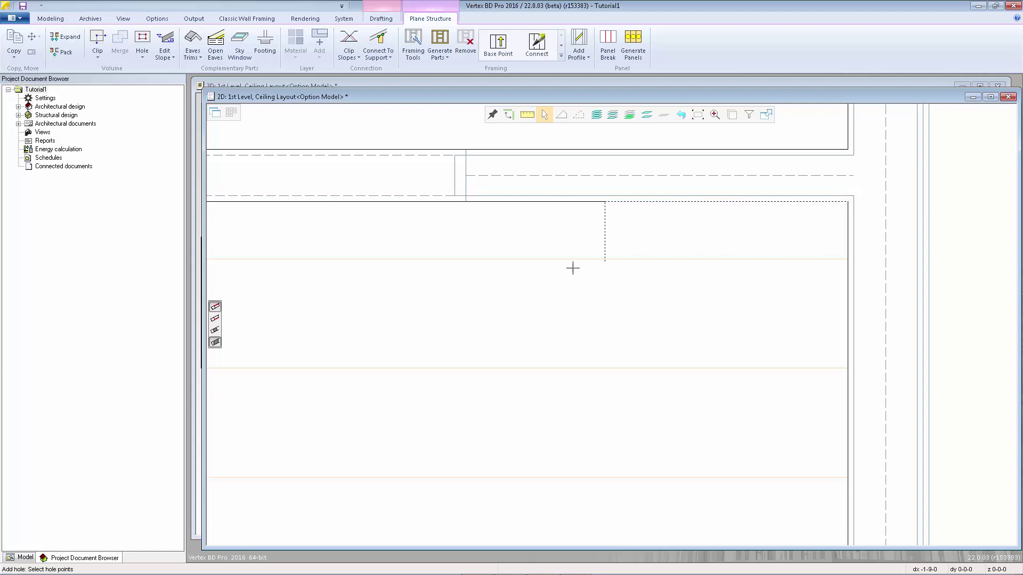
scroll(609, 319, "down", 4)
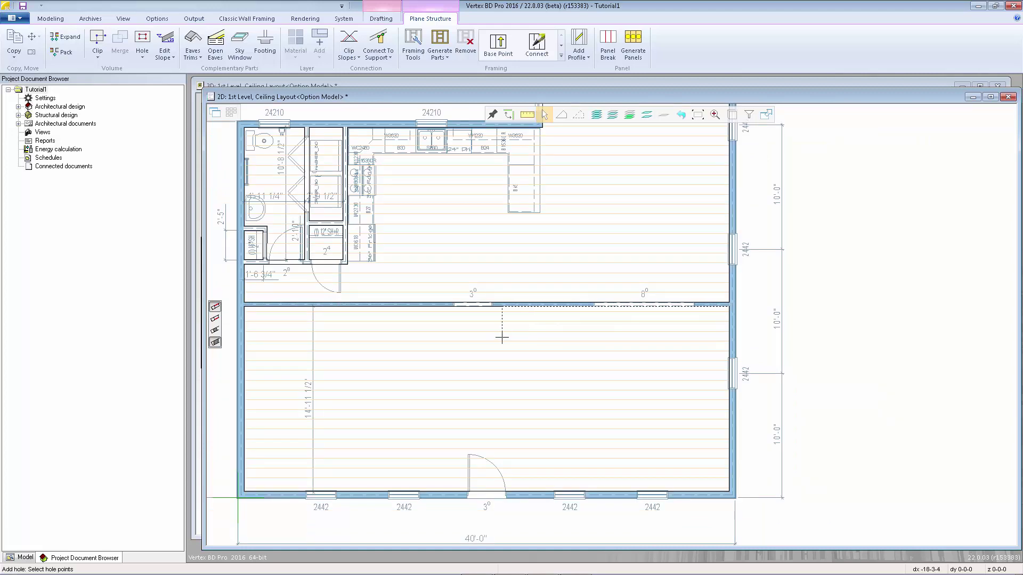
type("13")
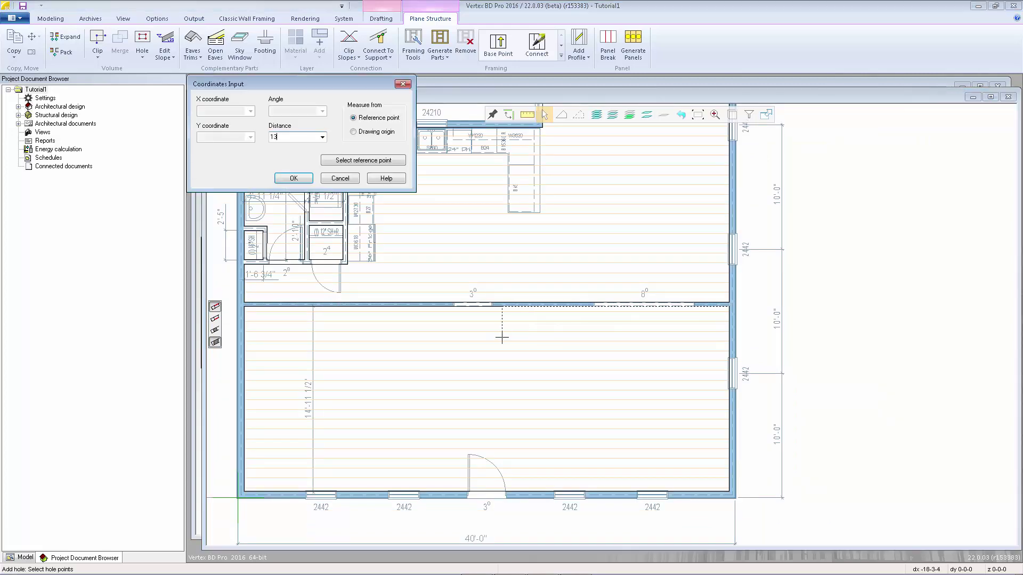
type("'6 1/2")
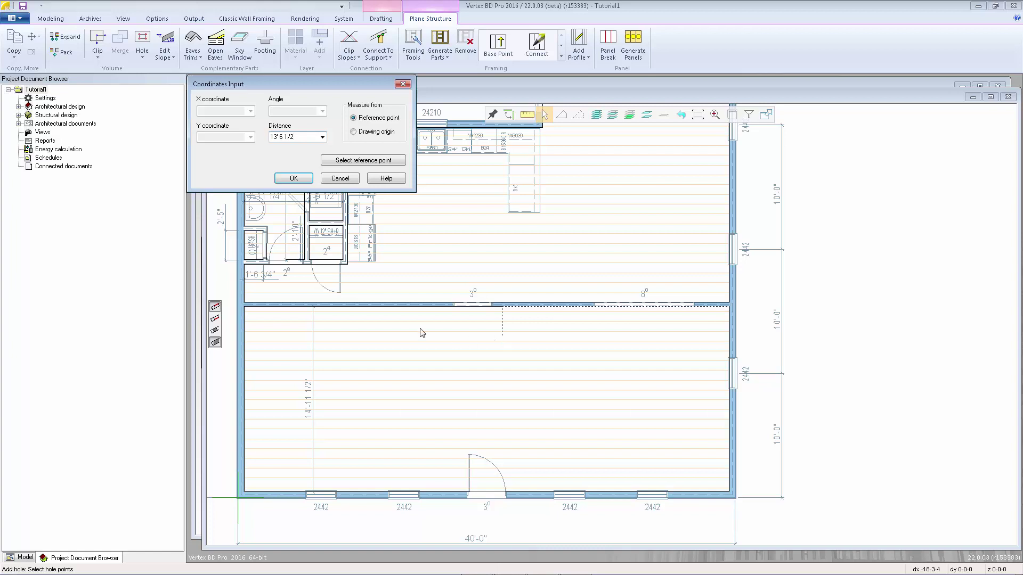
left_click(293, 180)
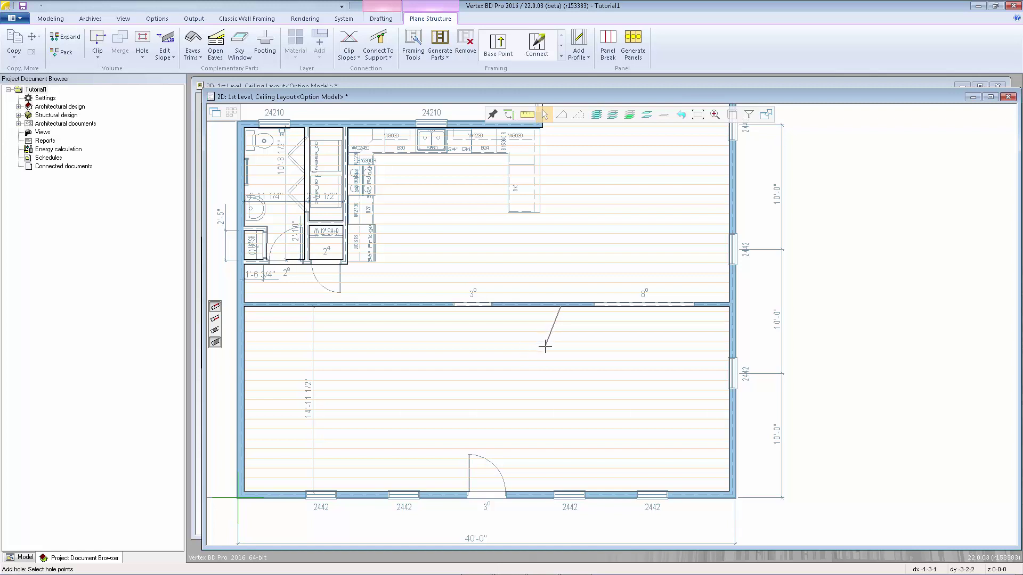
key("space")
type("-45")
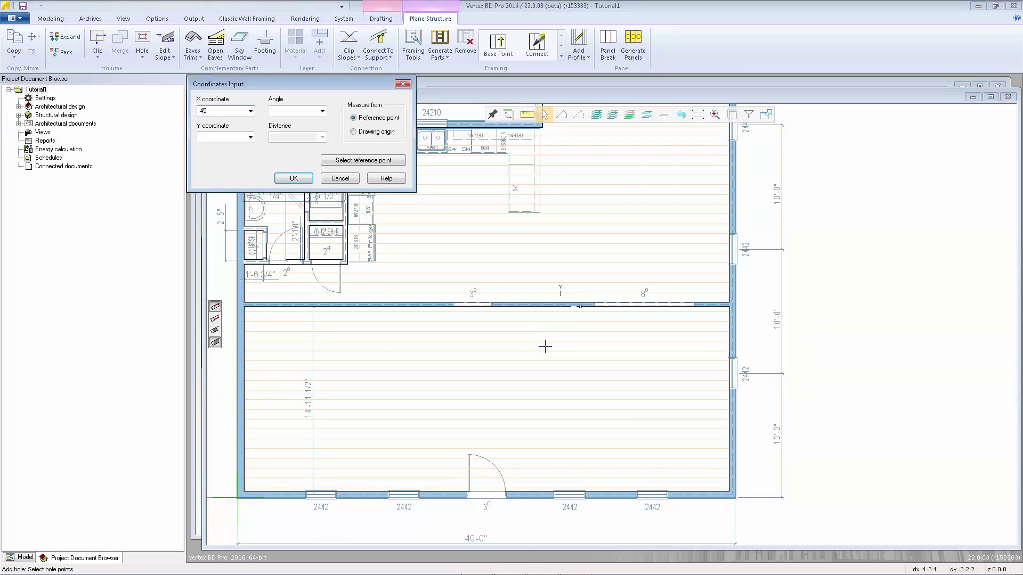
key("Tab")
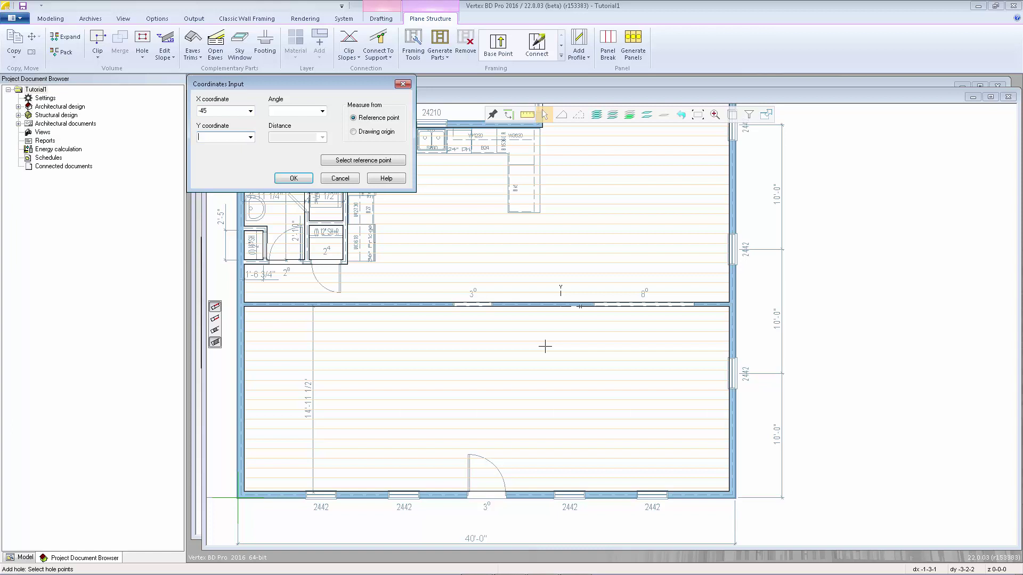
type("-11")
left_click(293, 181)
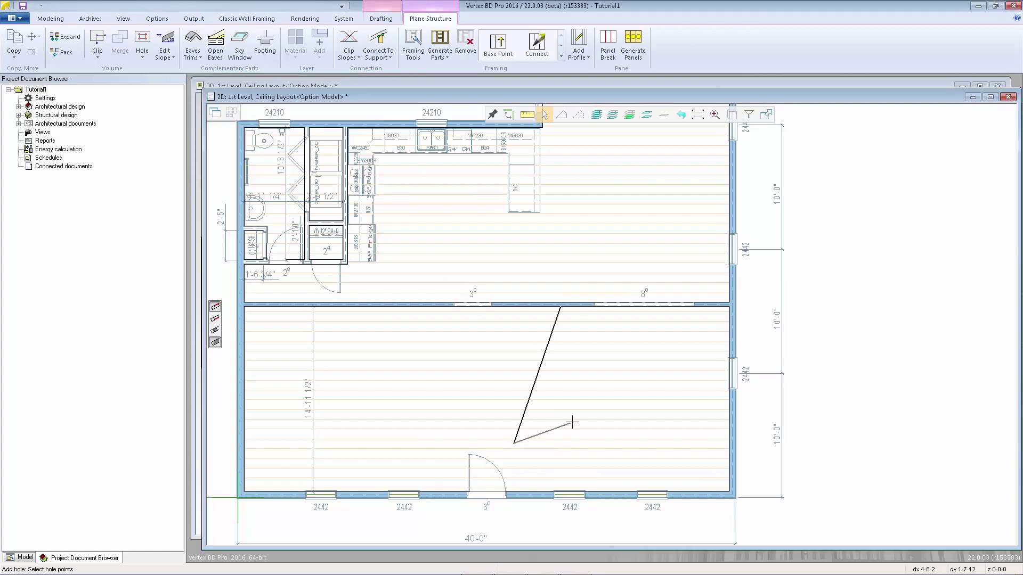
left_click(589, 398)
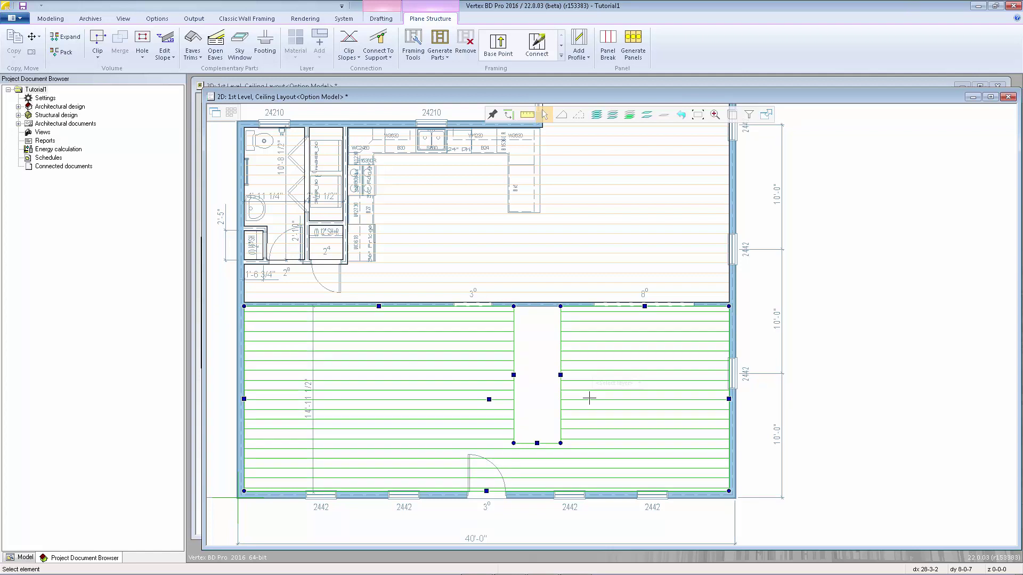
Leave hole editing and load the 1st Level Deck Layout drawing-model pair.
key("Escape")
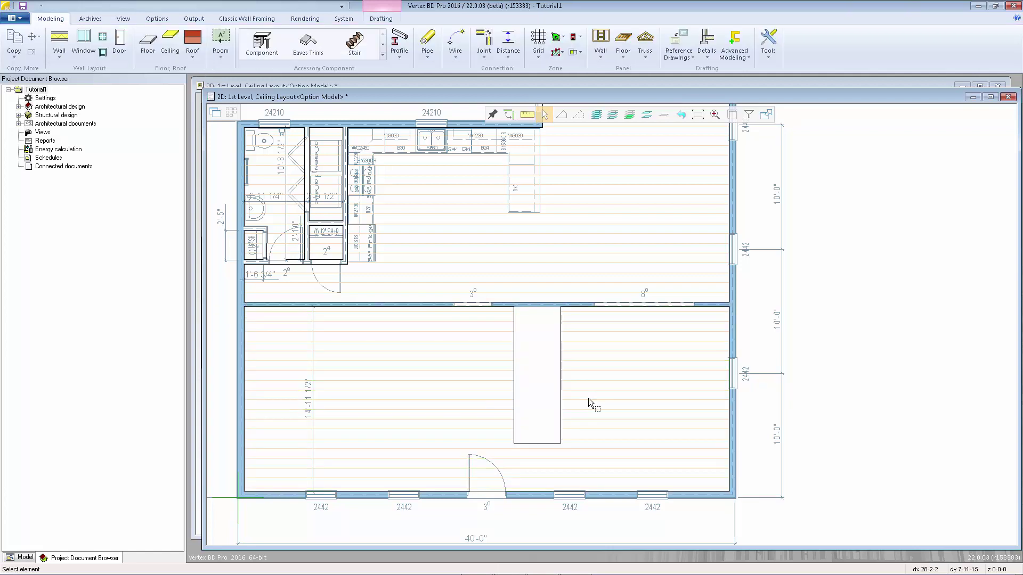
left_click(231, 113)
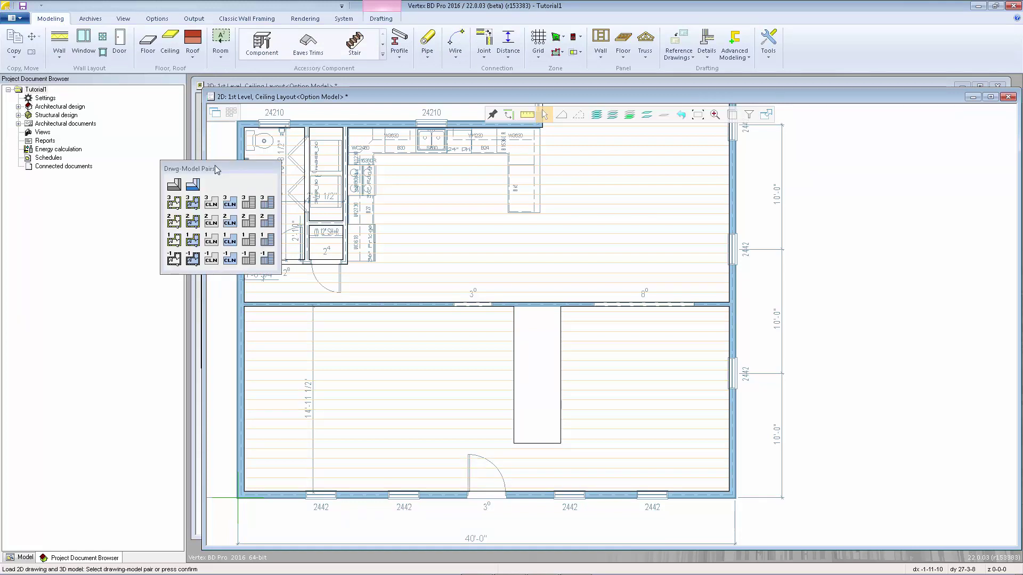
left_click(247, 243)
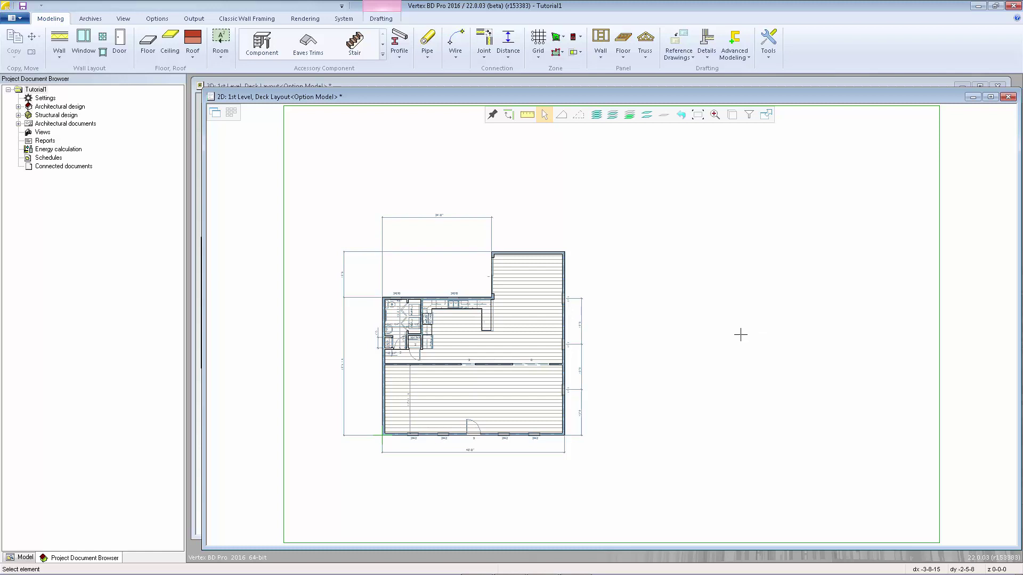
Compare the three Floors under Planar Structures, then select and right-click the first two.
left_click(24, 558)
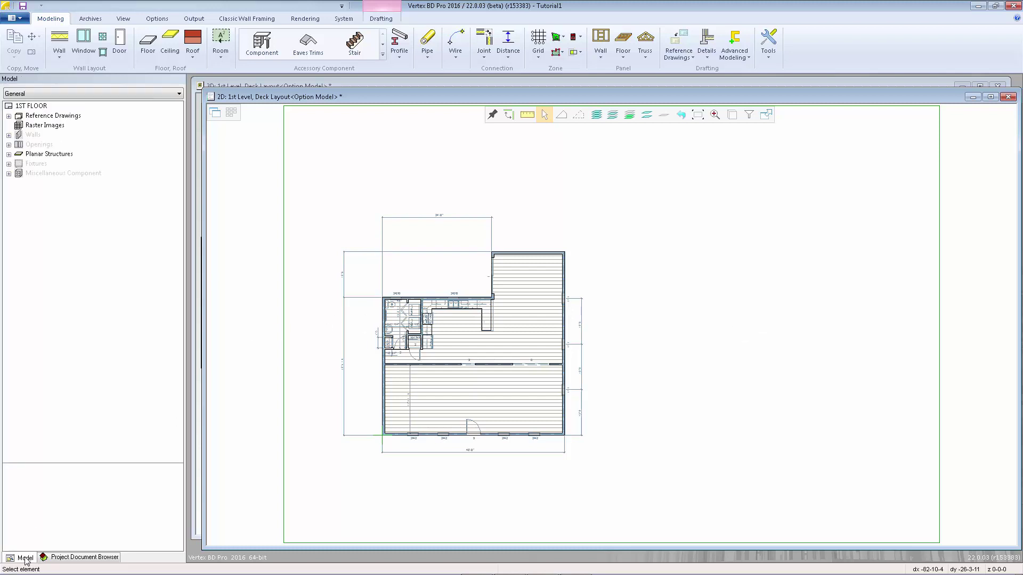
left_click(9, 154)
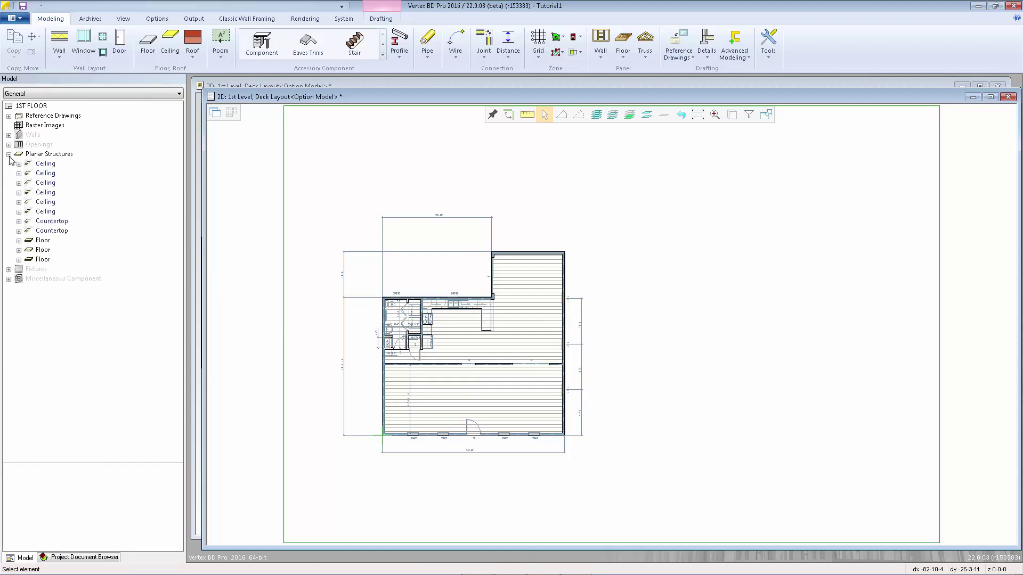
left_click(46, 242)
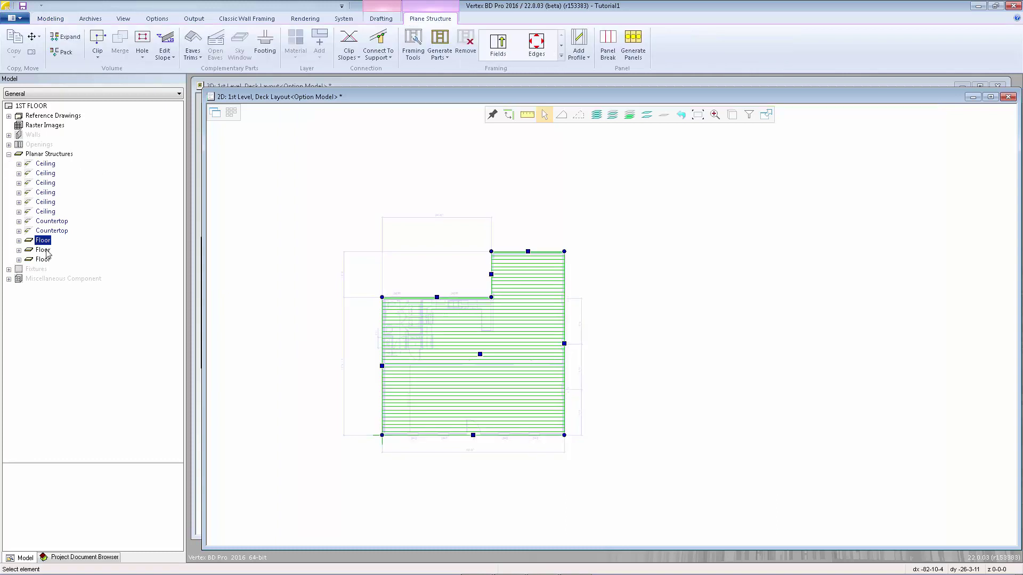
left_click(42, 249)
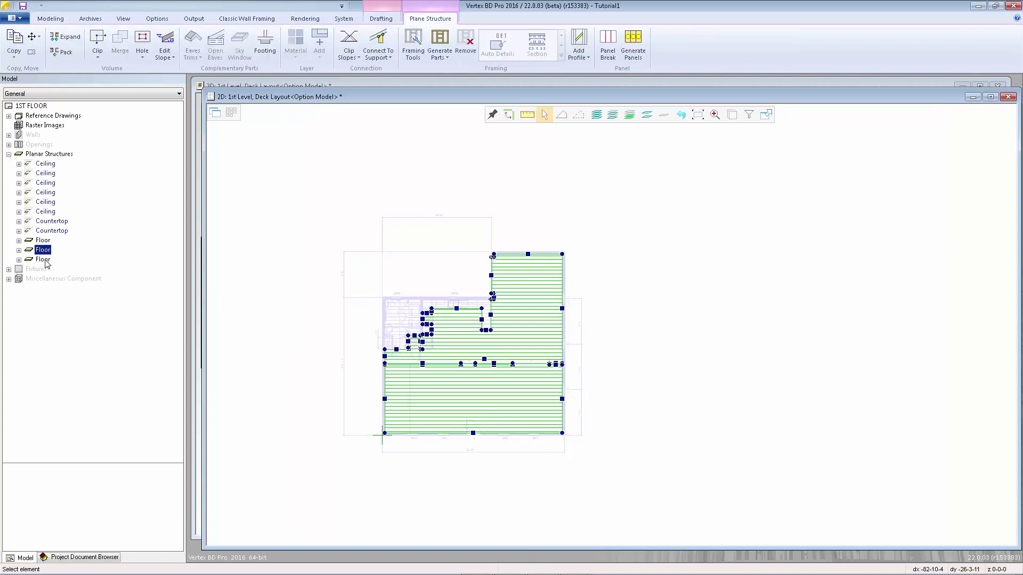
left_click(44, 260)
key("Escape")
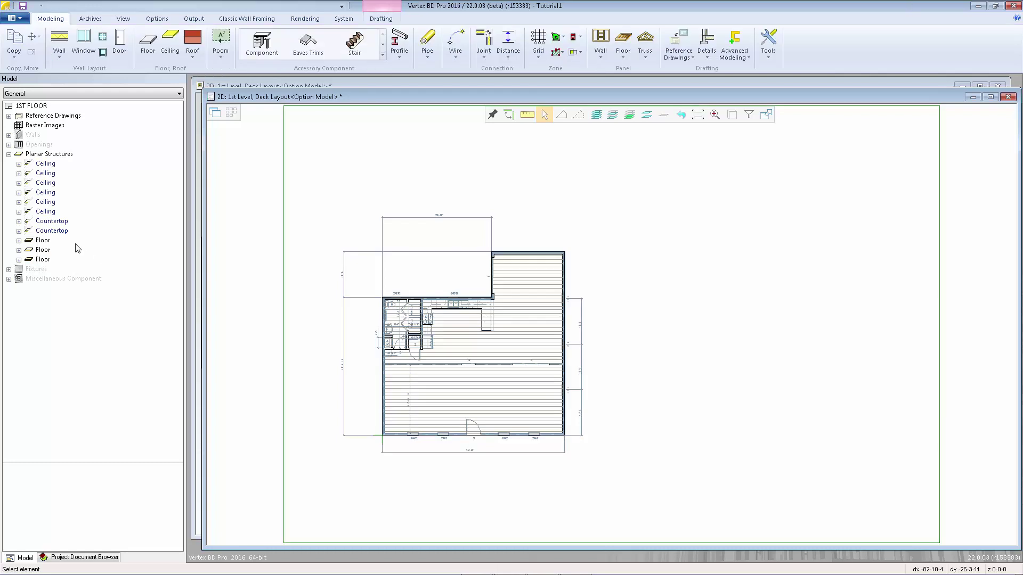
left_click(40, 241)
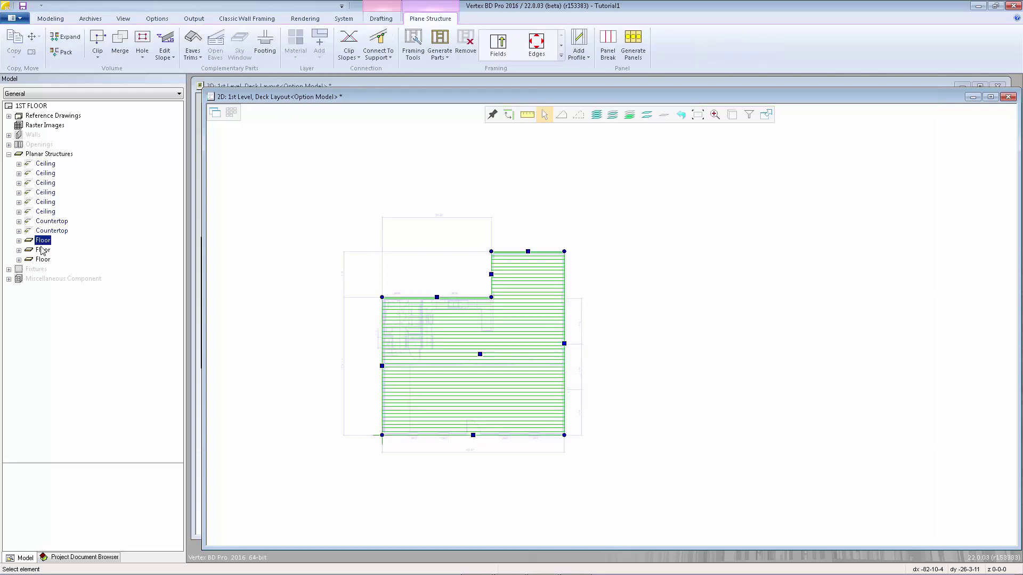
left_click(43, 249, "ctrl")
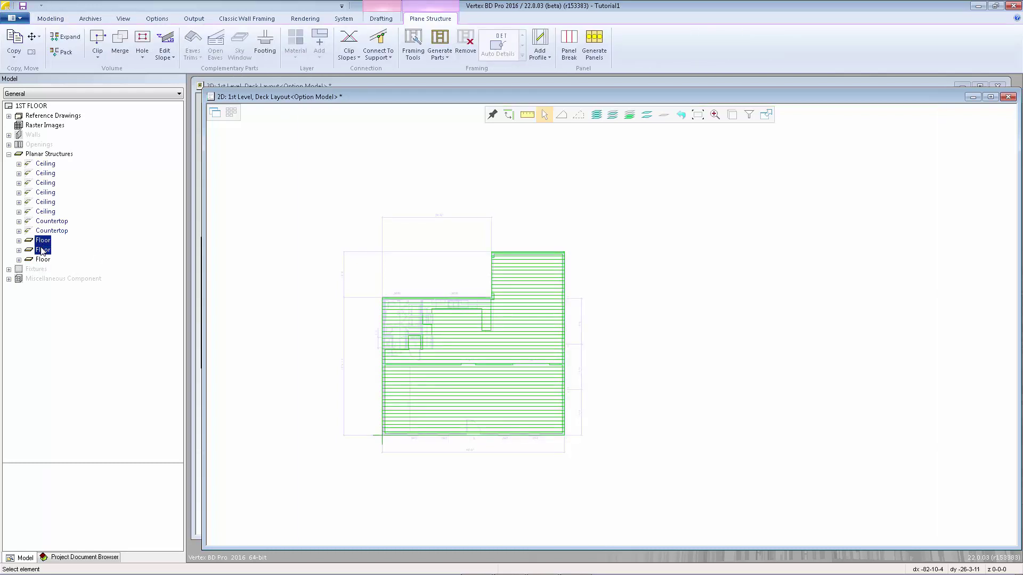
right_click(43, 250)
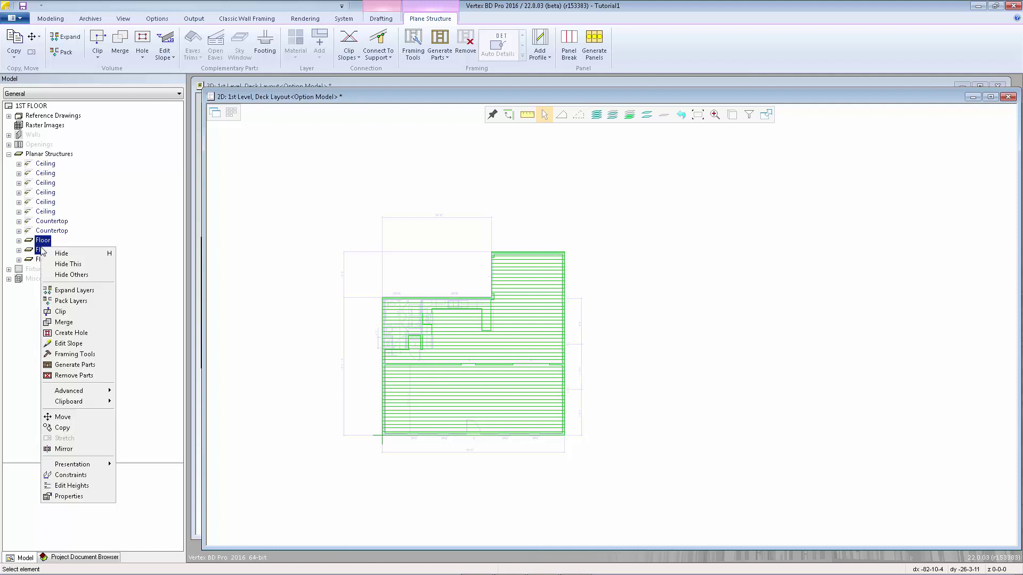
Start the floor hole at the interior wall corner with a 13 first edge.
left_click(71, 333)
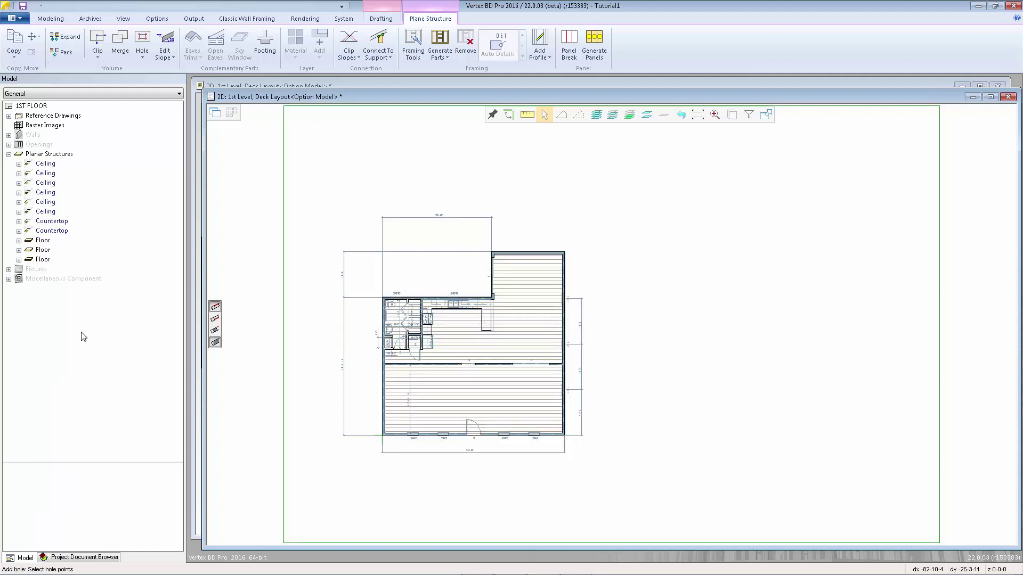
scroll(610, 322, "up", 5)
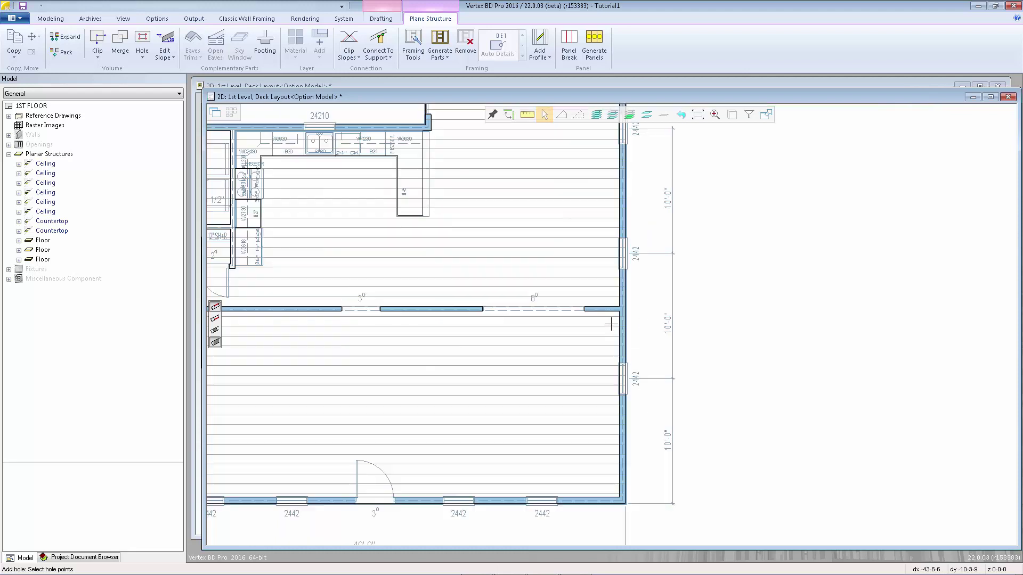
scroll(614, 320, "up", 2)
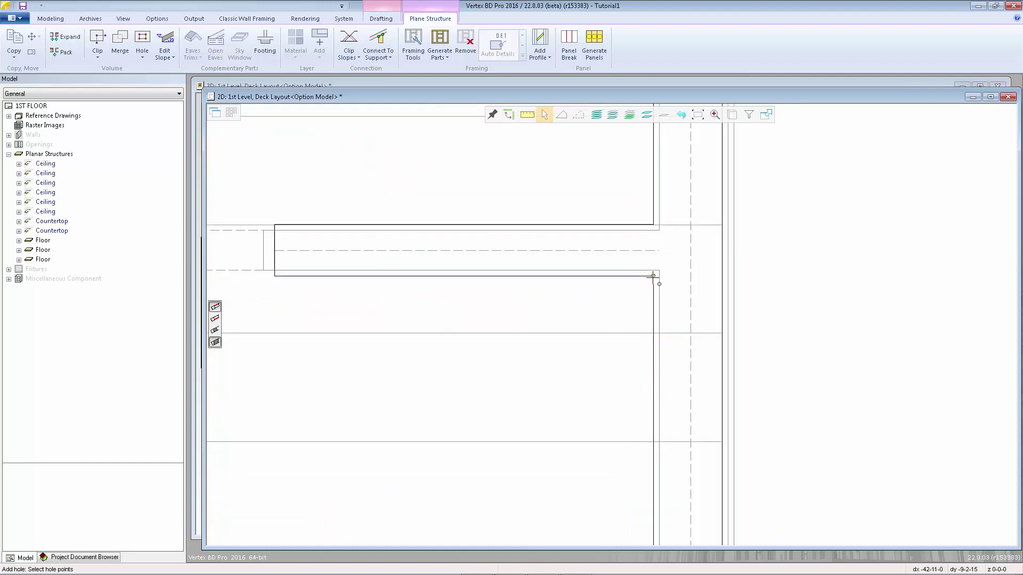
left_click(652, 276)
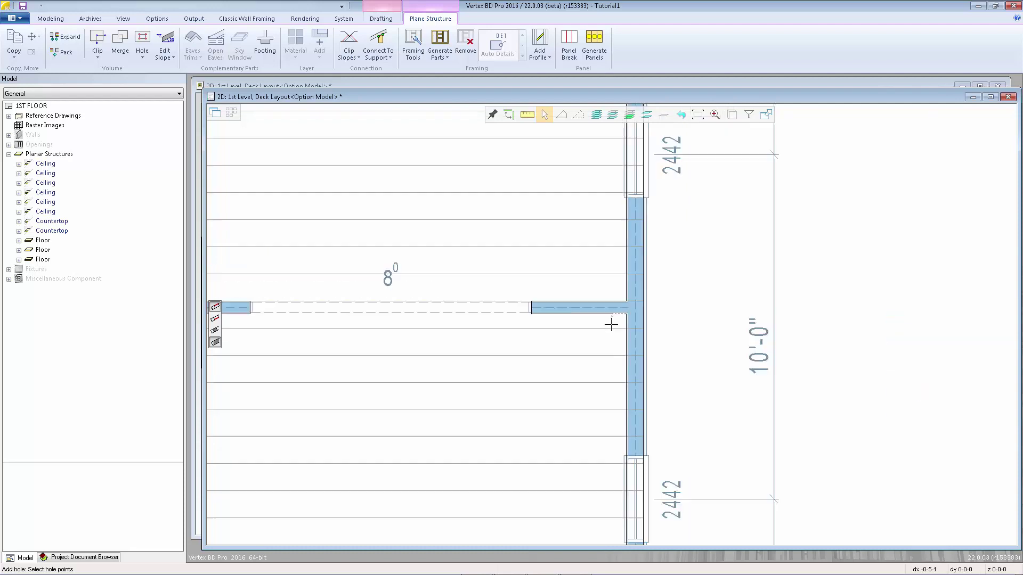
scroll(541, 350, "down", 2)
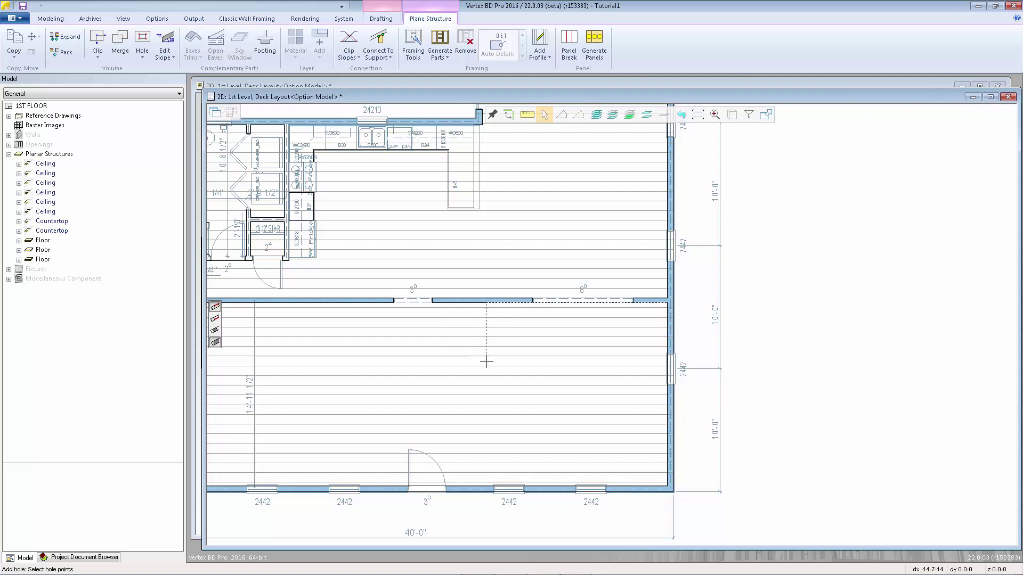
type("13' 11")
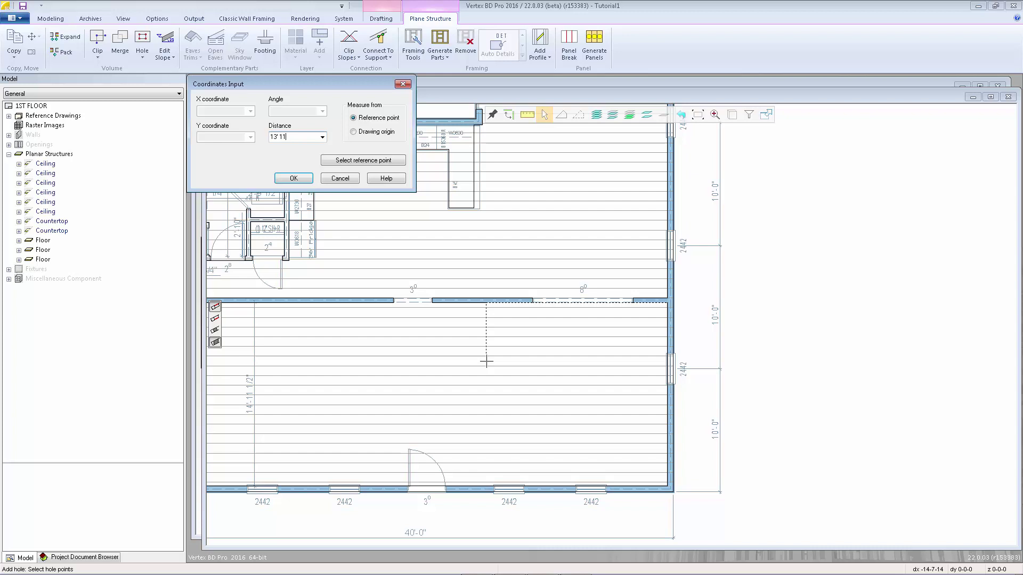
key("Return")
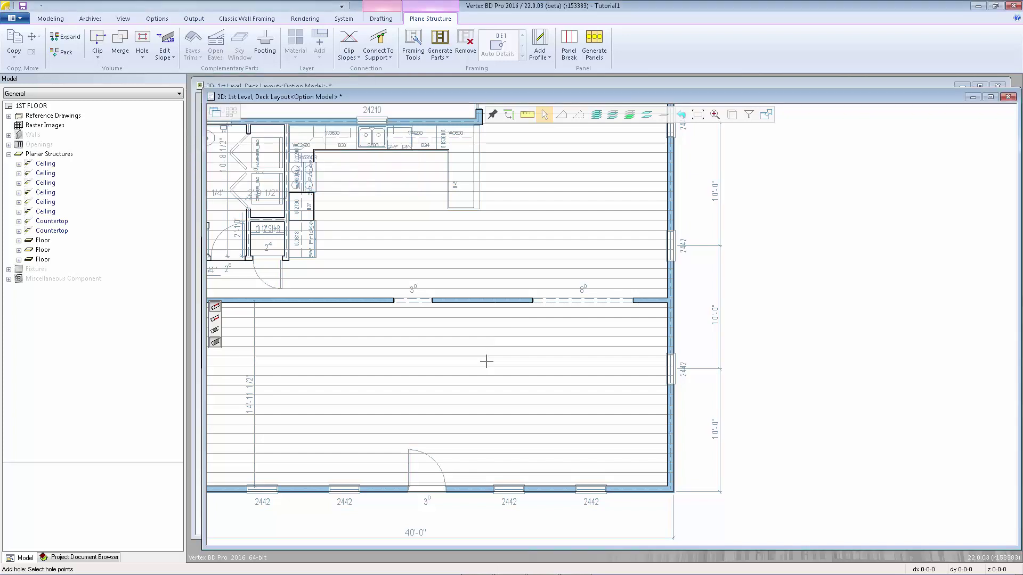
Set the next hole corner at X -36, then close the rectangular stairwell outline.
scroll(475, 354, "up", 1)
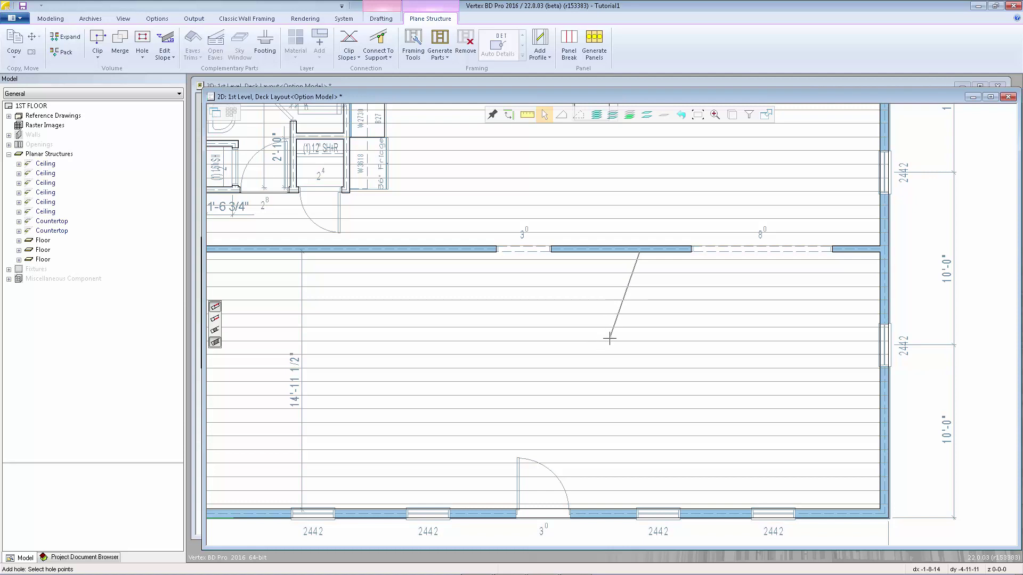
key("space")
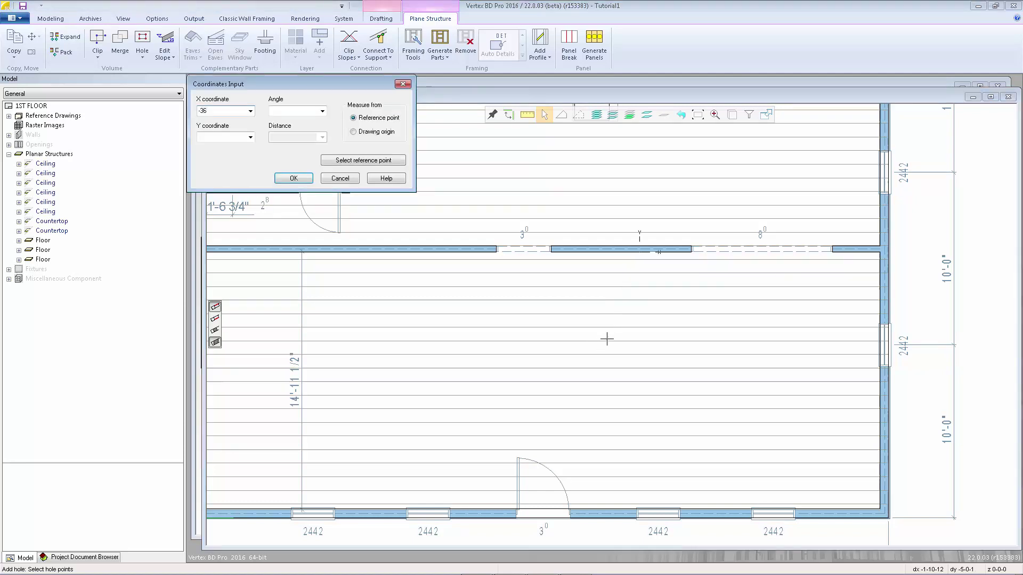
key("Tab")
type("-")
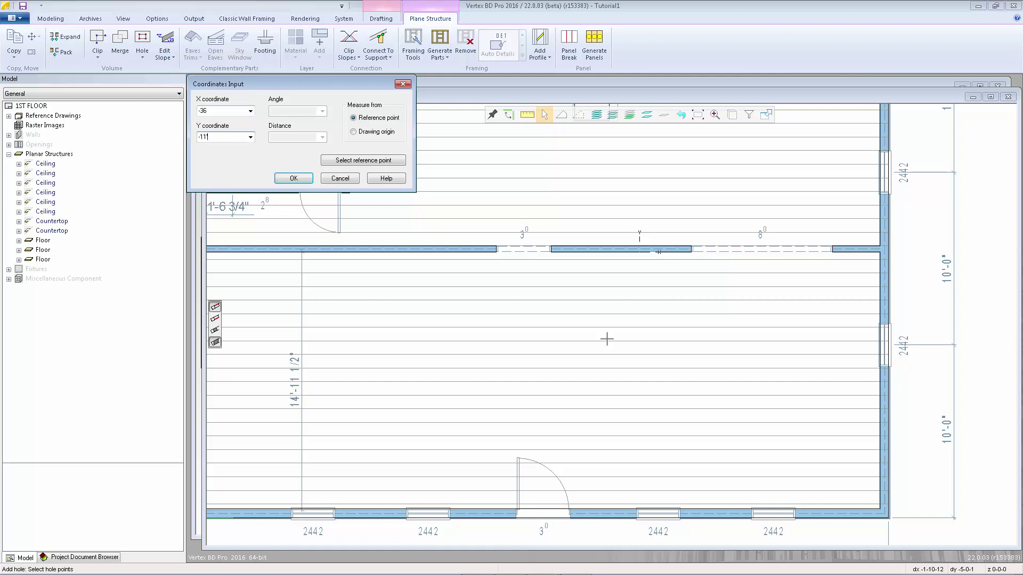
key("Return")
left_click(588, 441)
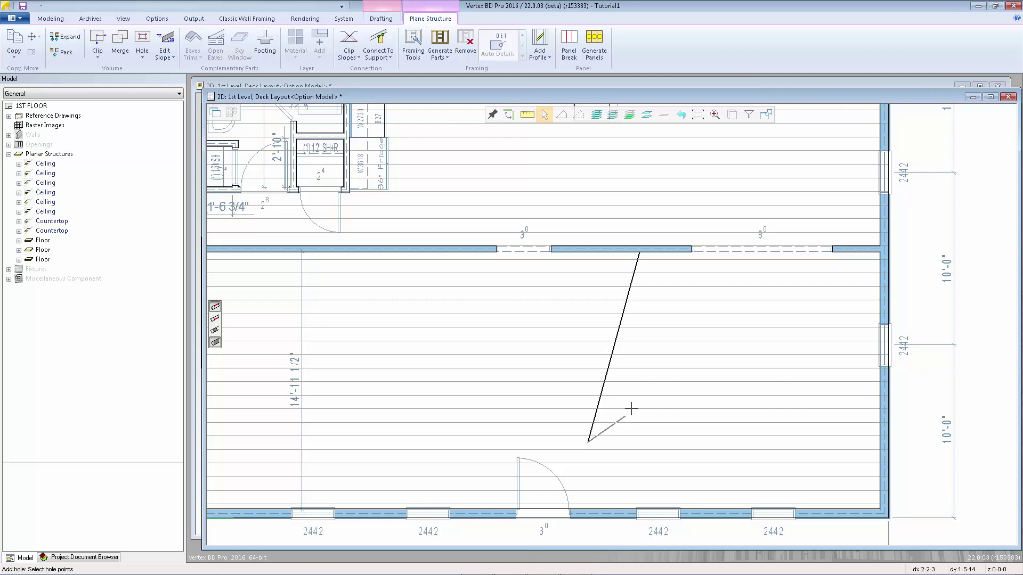
key("Return")
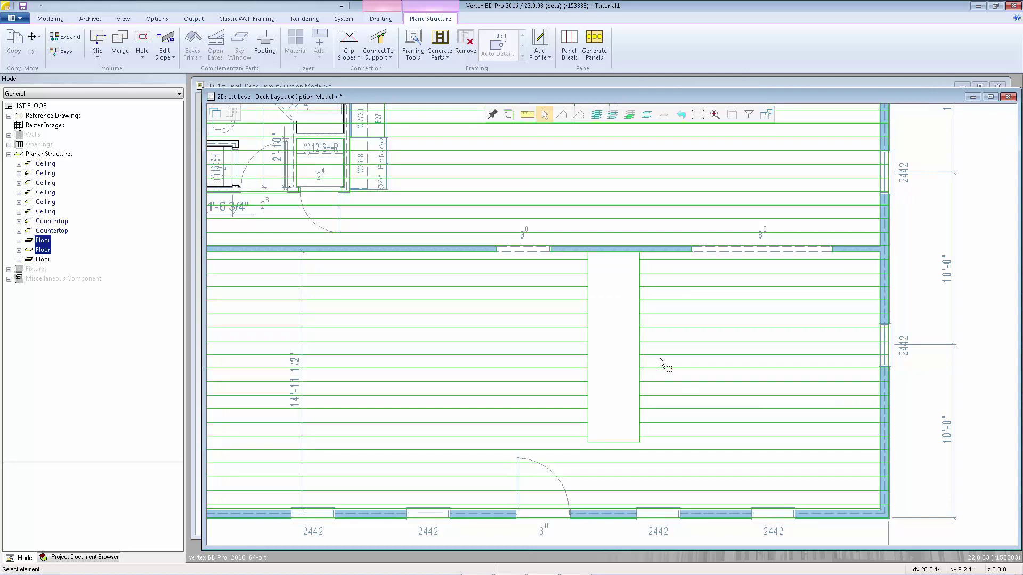
key("Escape")
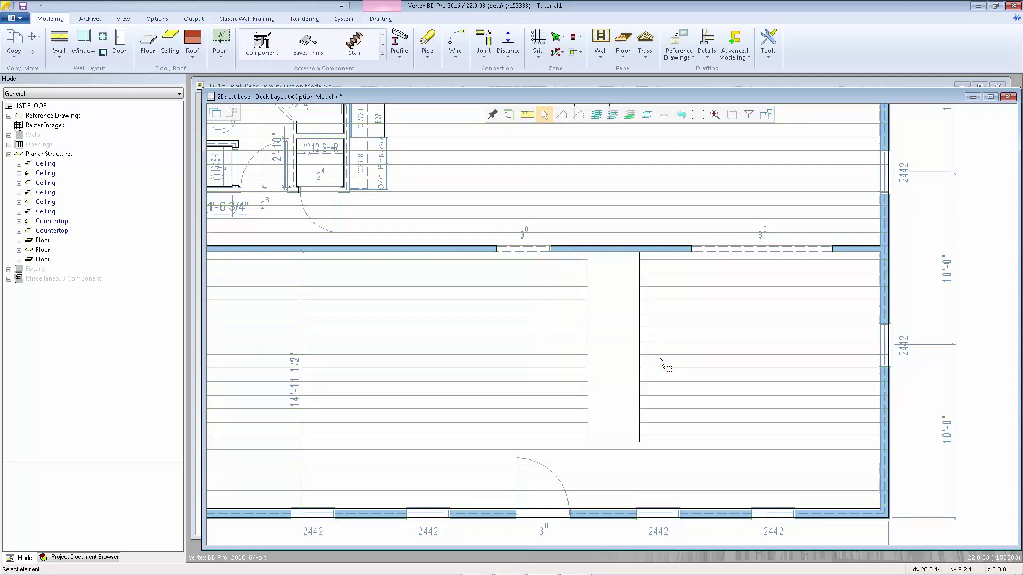
Orbit and zoom the 3D house to view the stairwell hole through the hardwood floor and ceiling.
key("ctrl+Tab")
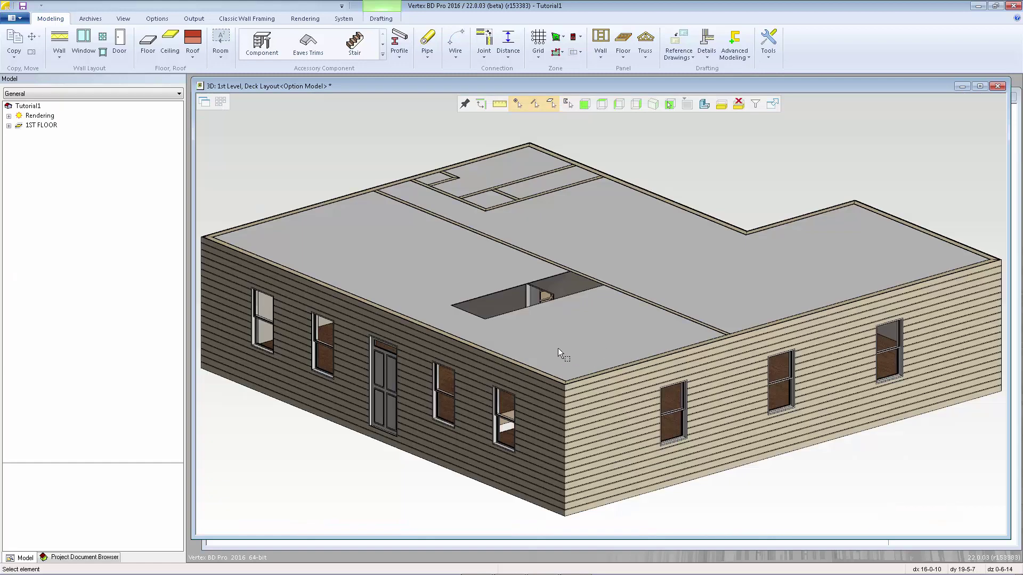
scroll(560, 351, "up", 4)
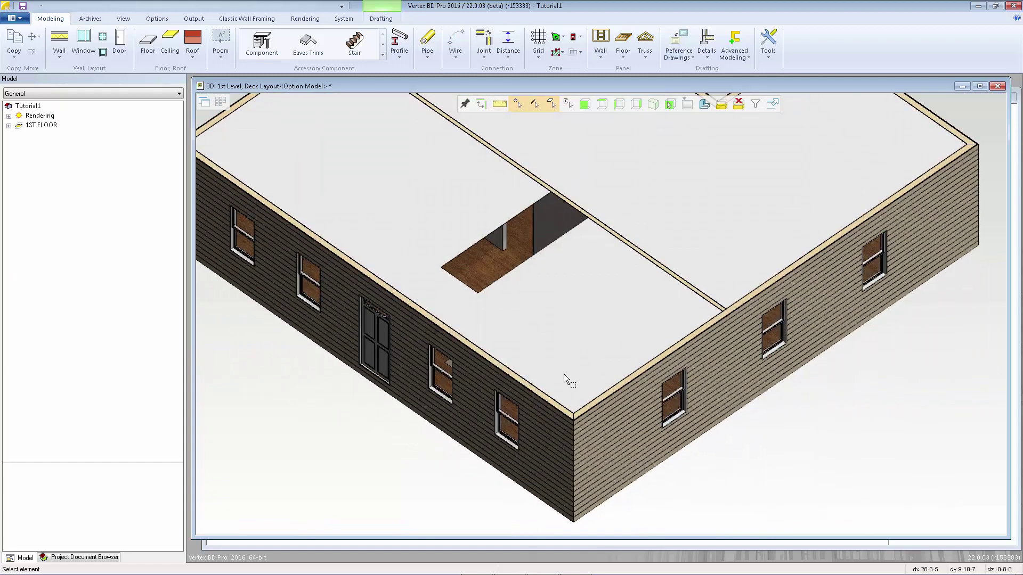
middle_click_drag(566, 373, 644, 297)
scroll(600, 313, "up", 4)
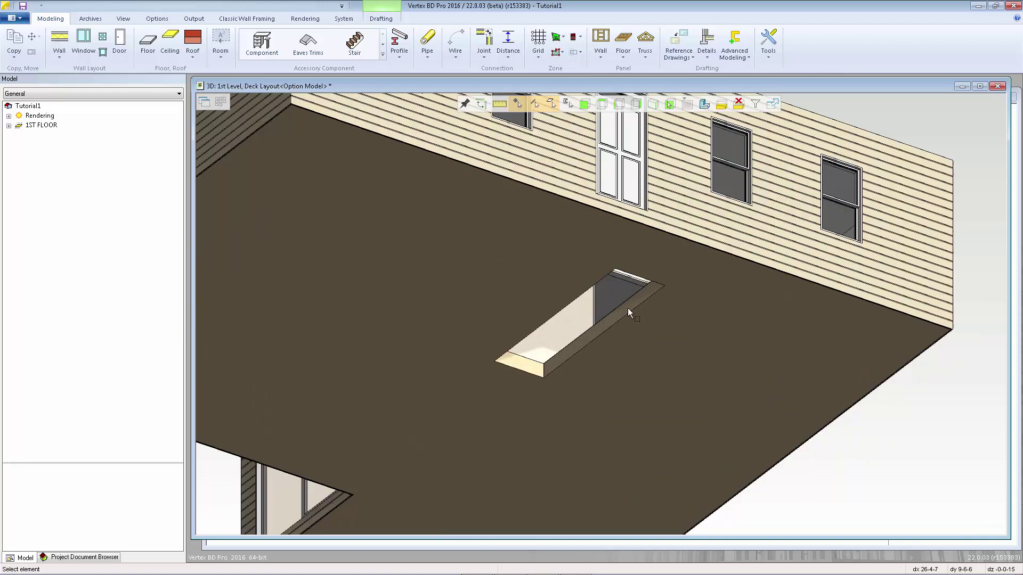
scroll(598, 312, "up", 4)
scroll(601, 331, "up", 5)
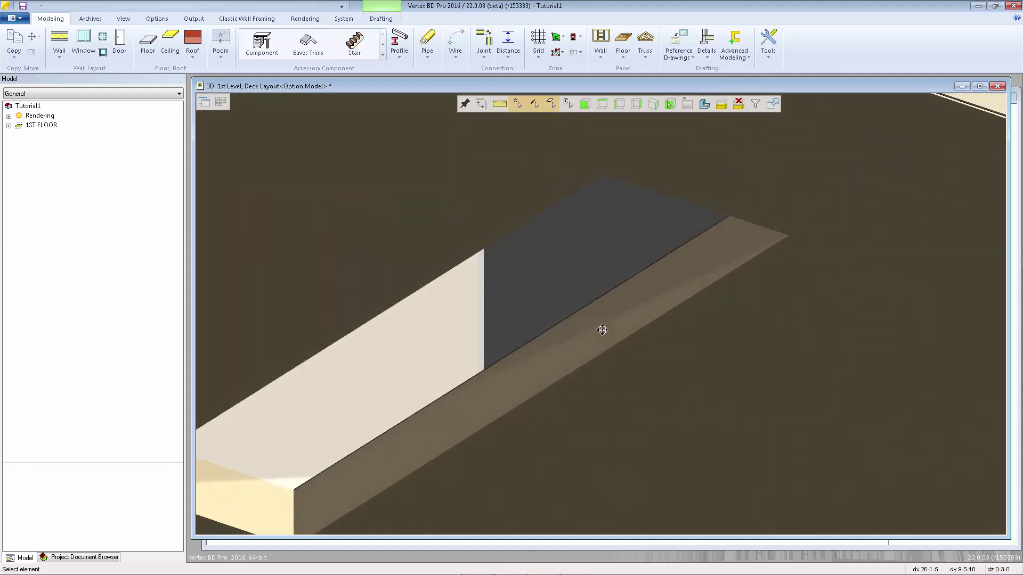
scroll(600, 332, "down", 5)
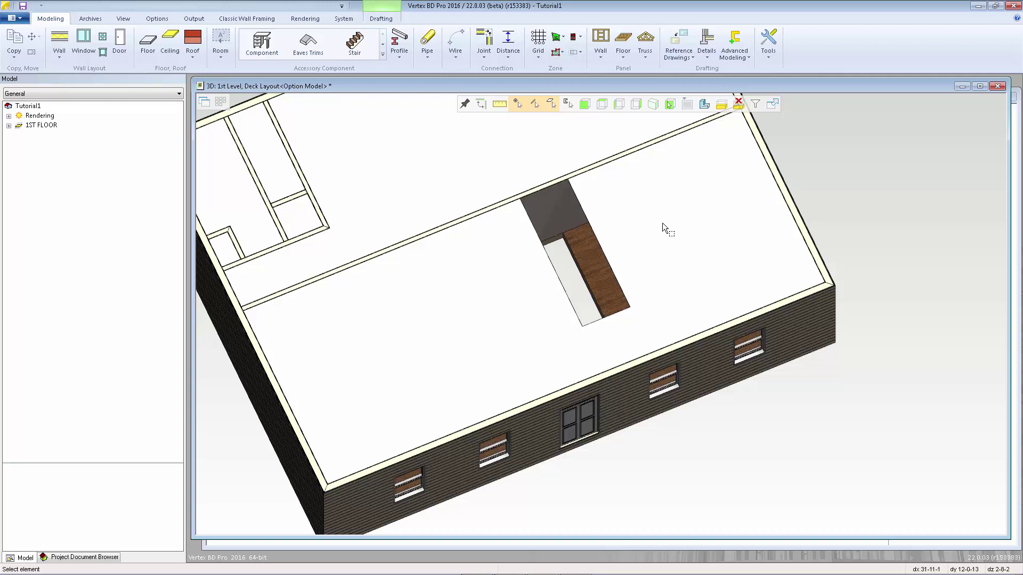
mouse_move(656, 237)
middle_mouse_down()
mouse_move(634, 235)
mouse_move(644, 237)
middle_mouse_up()
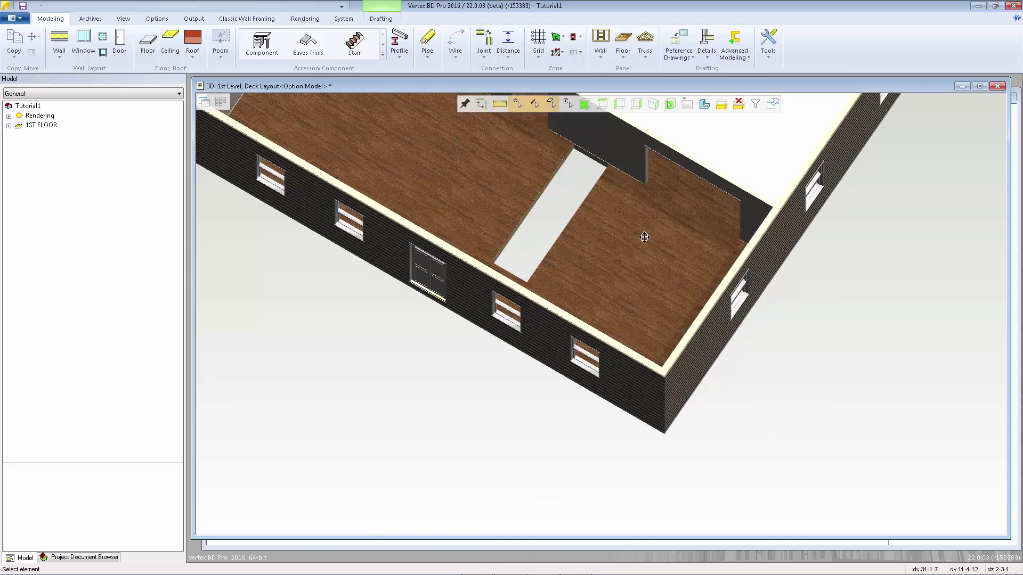
scroll(593, 222, "up", 3)
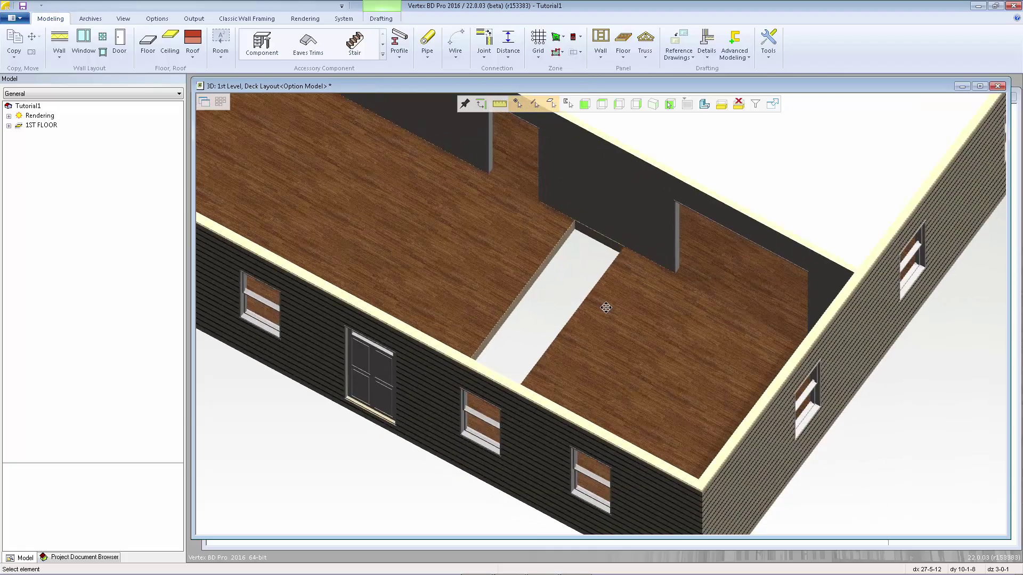